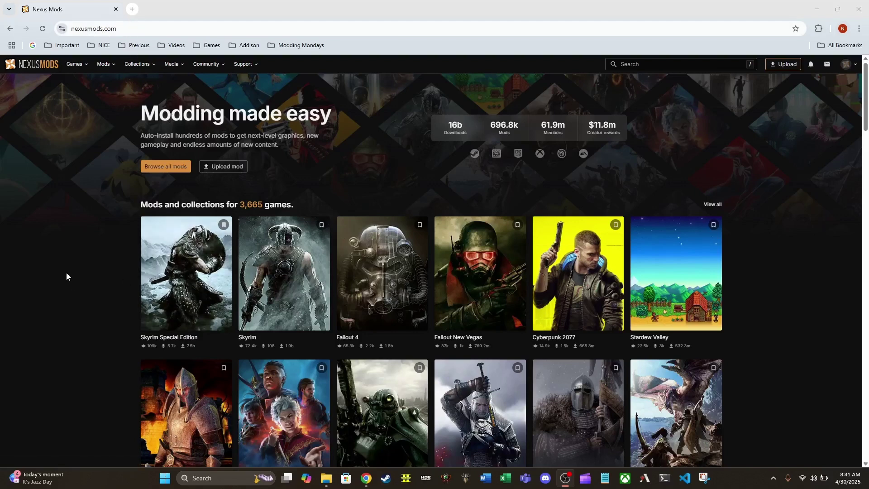
left_click(253, 67)
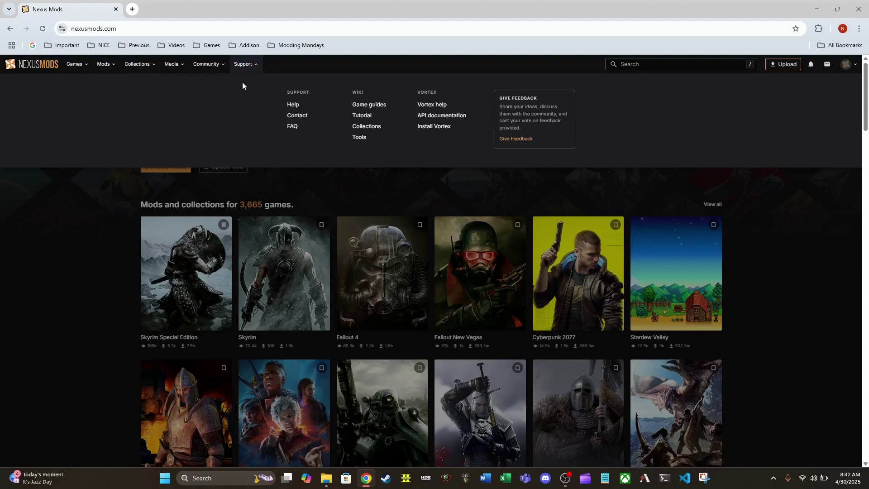
left_click(254, 64)
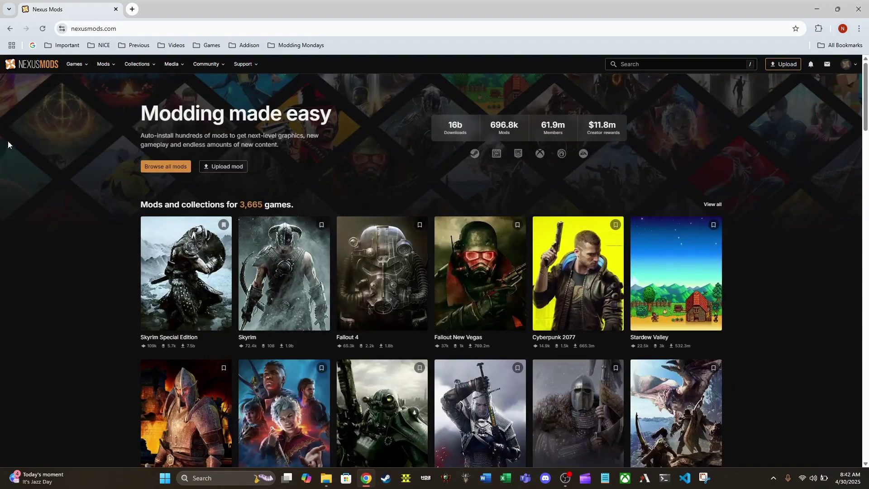
left_click(80, 65)
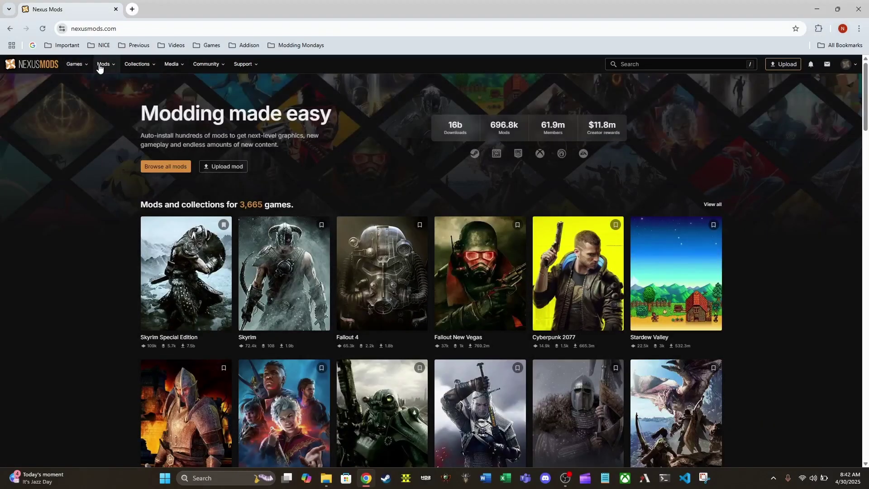
left_click(107, 66)
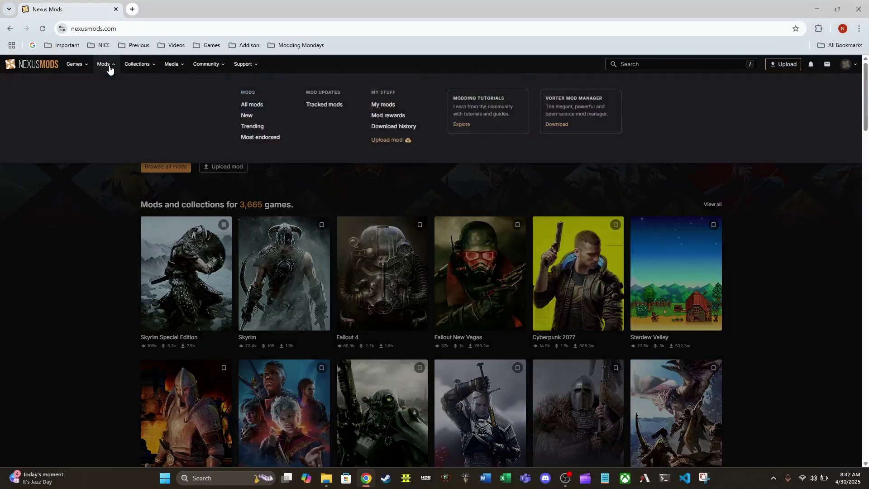
left_click(110, 68)
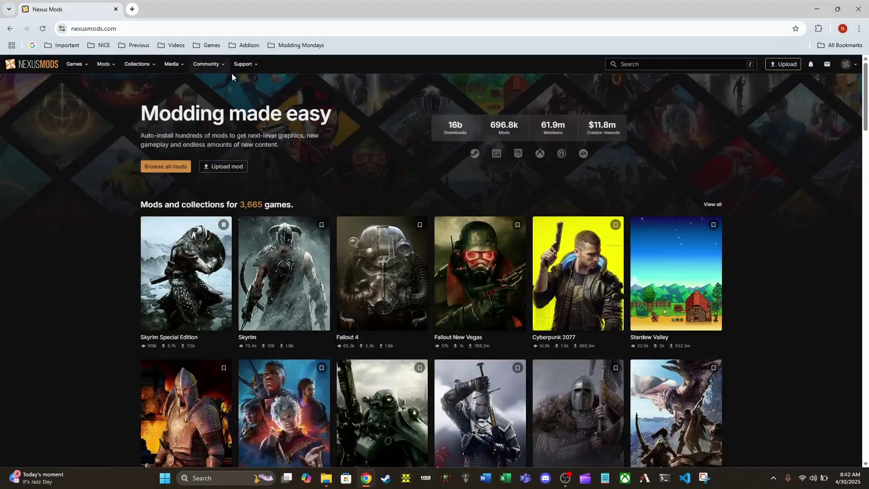
Open the Vortex mod manager's install page from the support links and proceed to the download of its latest version
left_click(260, 66)
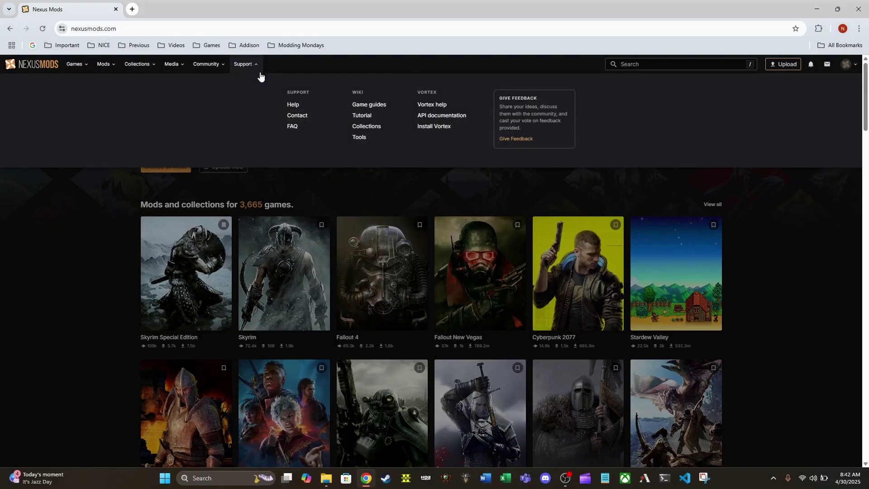
left_click(434, 127)
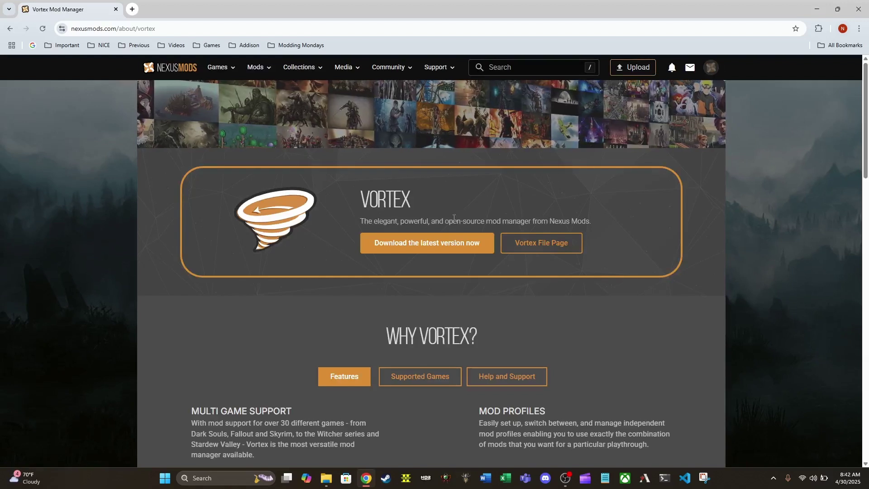
scroll(444, 226, "down", 2)
scroll(443, 226, "up", 2)
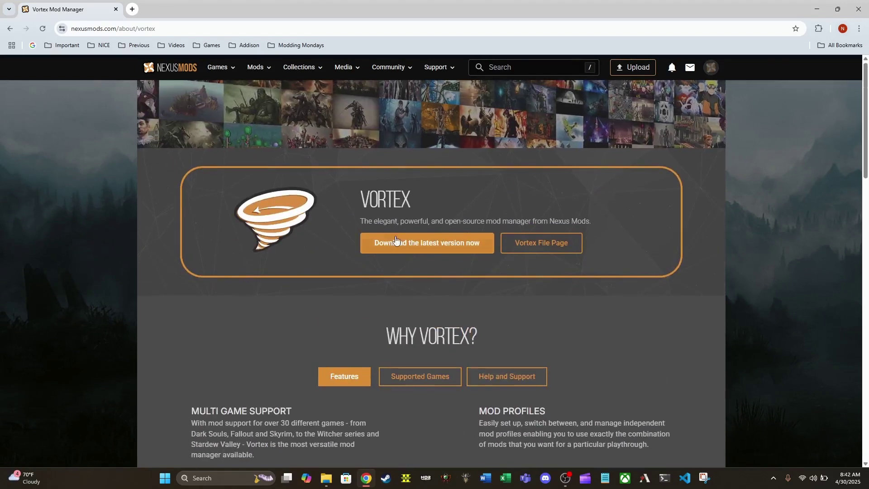
left_click(448, 249)
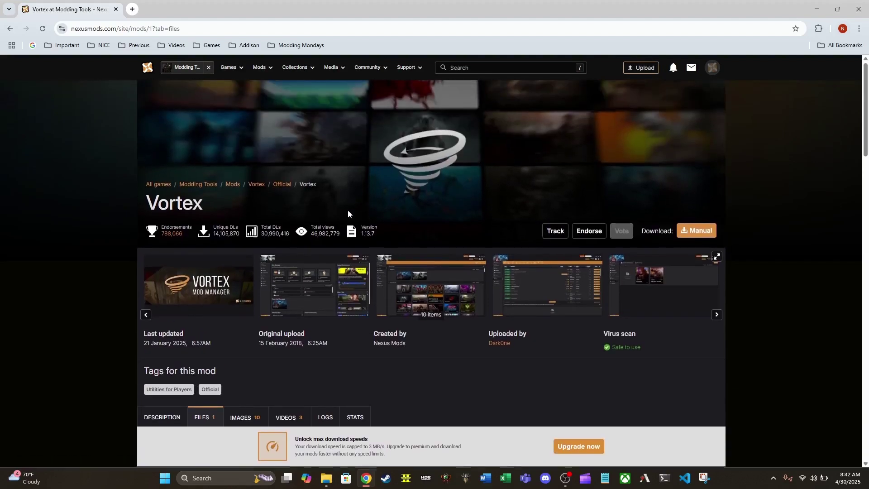
Examine the description and the user videos on the Vortex mod page
scroll(262, 186, "up", 2)
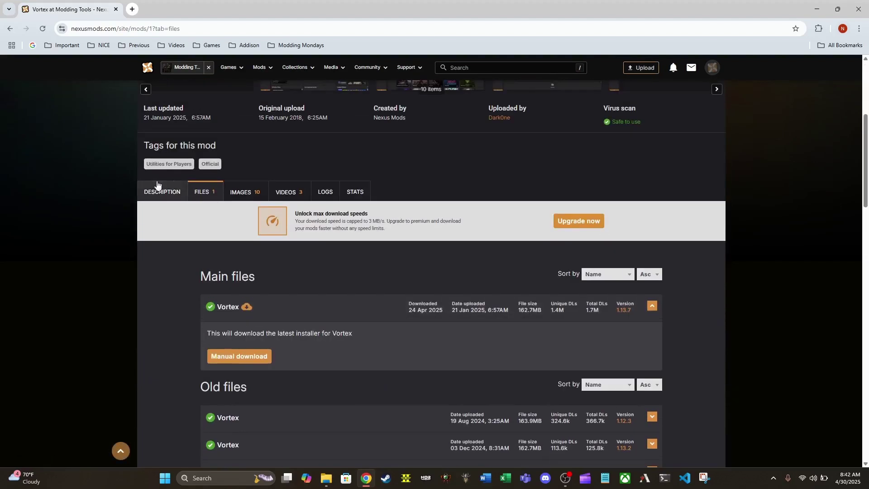
left_click(156, 191)
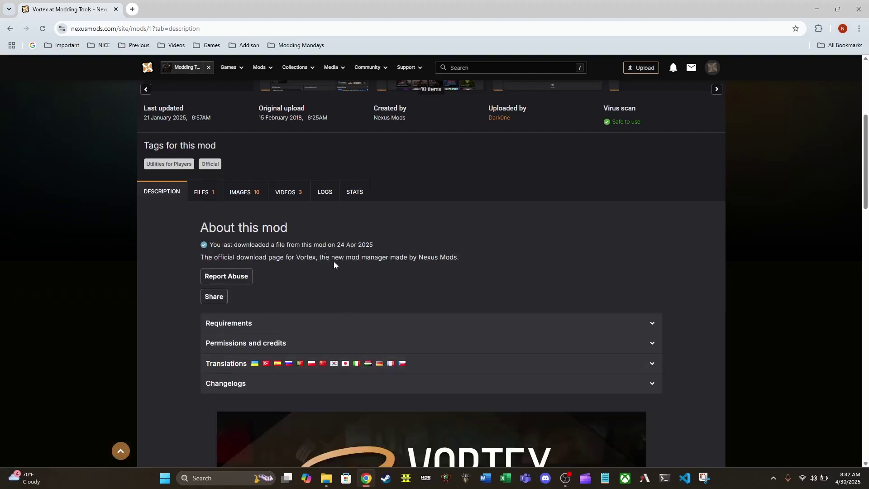
scroll(347, 268, "down", 6)
scroll(346, 268, "down", 5)
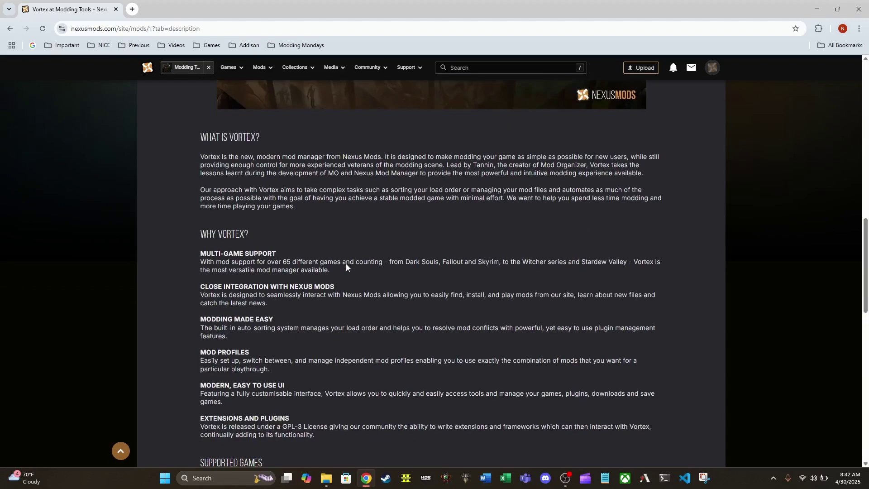
scroll(345, 267, "up", 12)
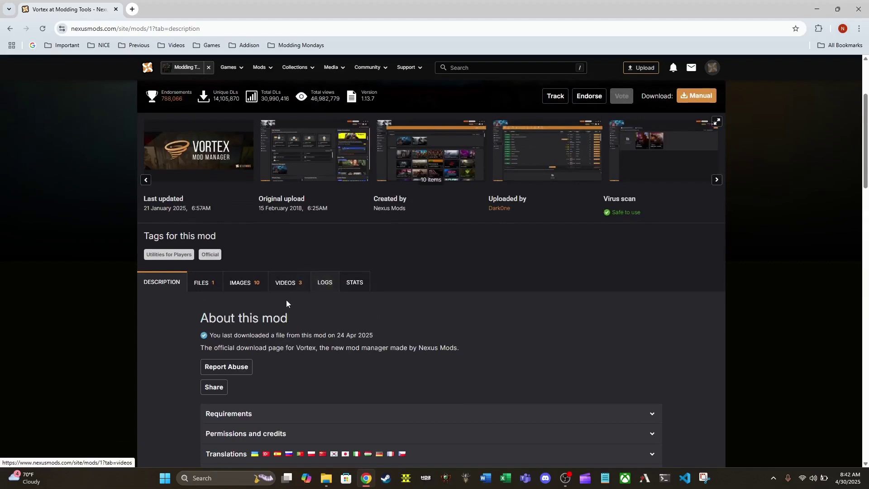
left_click(284, 285)
scroll(412, 321, "down", 4)
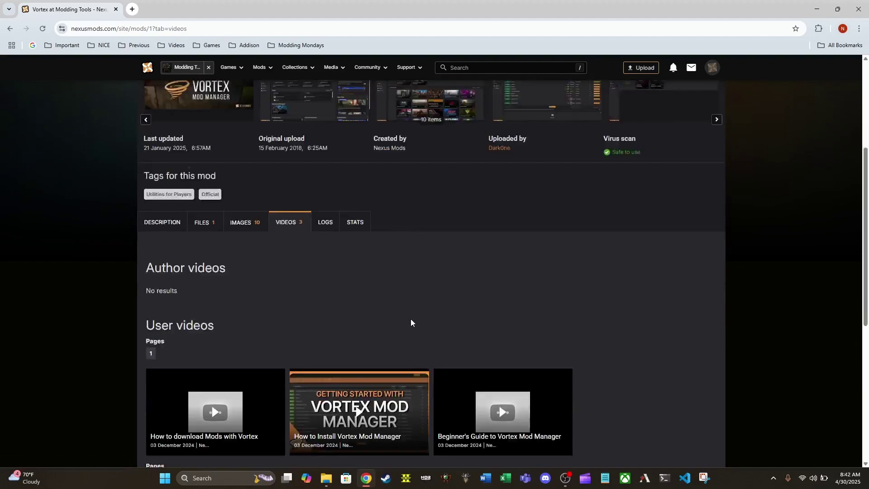
scroll(394, 280, "up", 4)
Start the free slow download of the main Vortex file from the mod's files, accepting the additional requirements notice
left_click(202, 286)
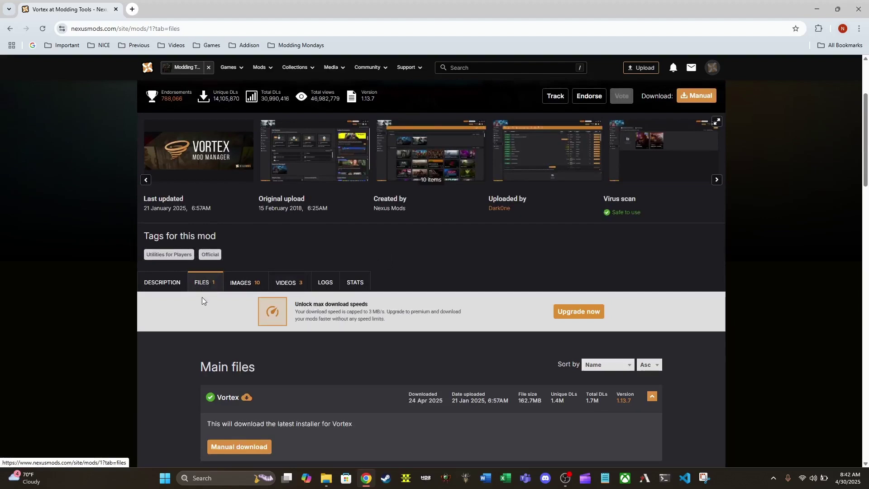
scroll(248, 296, "down", 5)
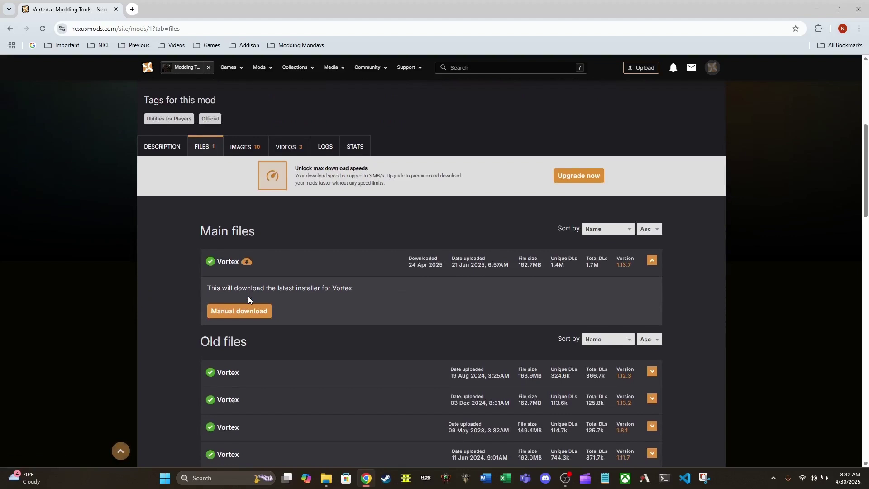
left_click(254, 224)
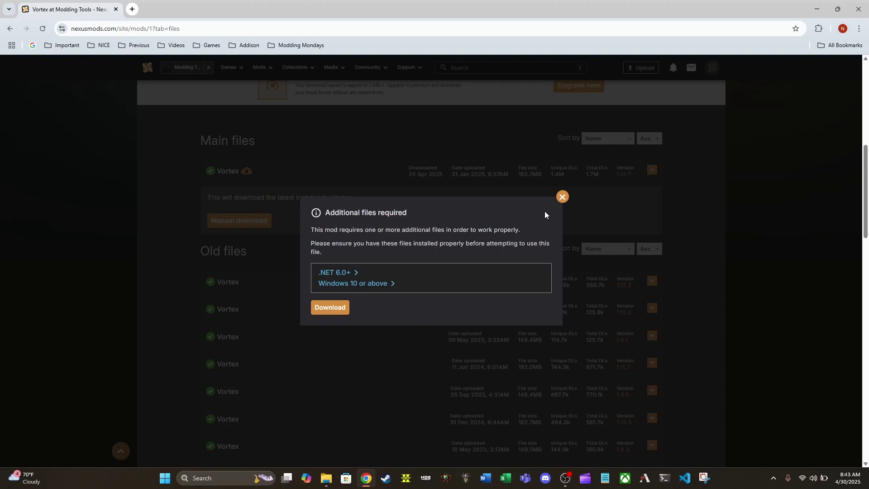
left_click(331, 308)
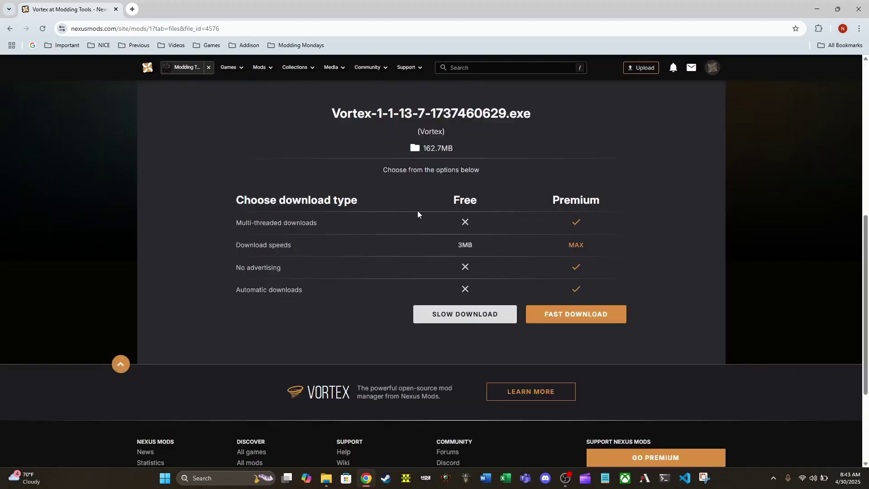
left_click(475, 317)
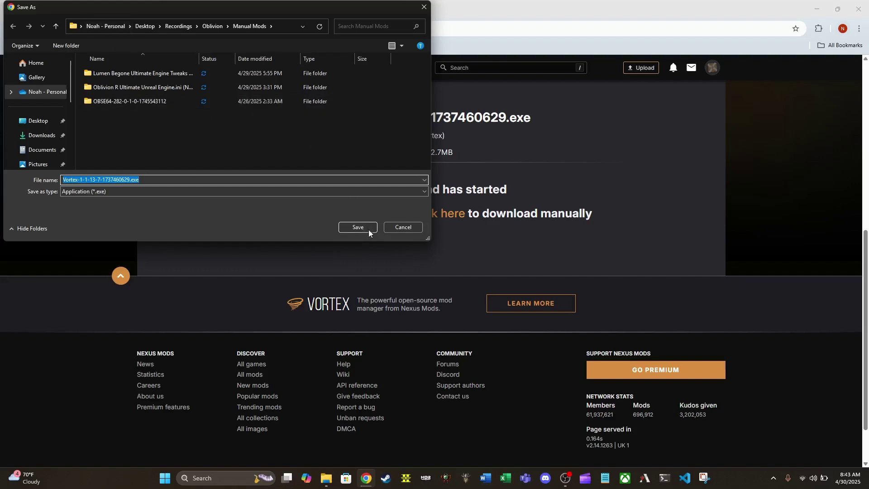
Save Vortex-1-1-13-7-1737460629.exe to the Desktop, replacing the existing file
left_click(48, 122)
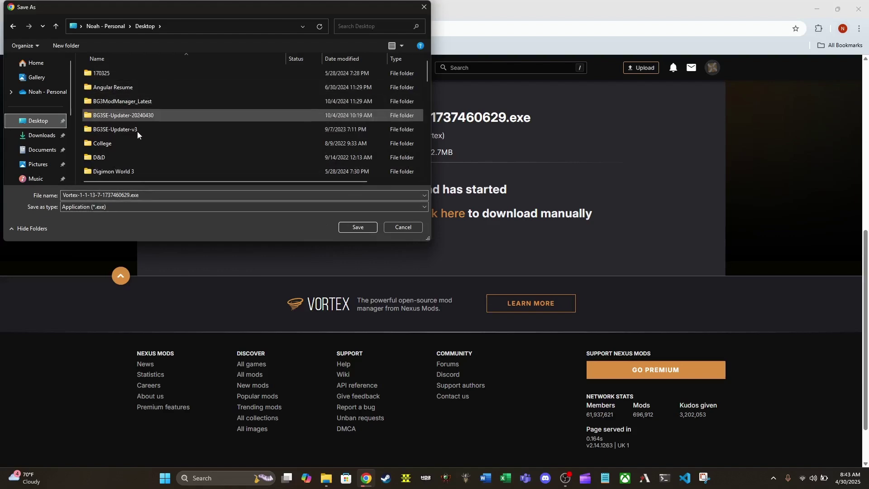
left_click(358, 228)
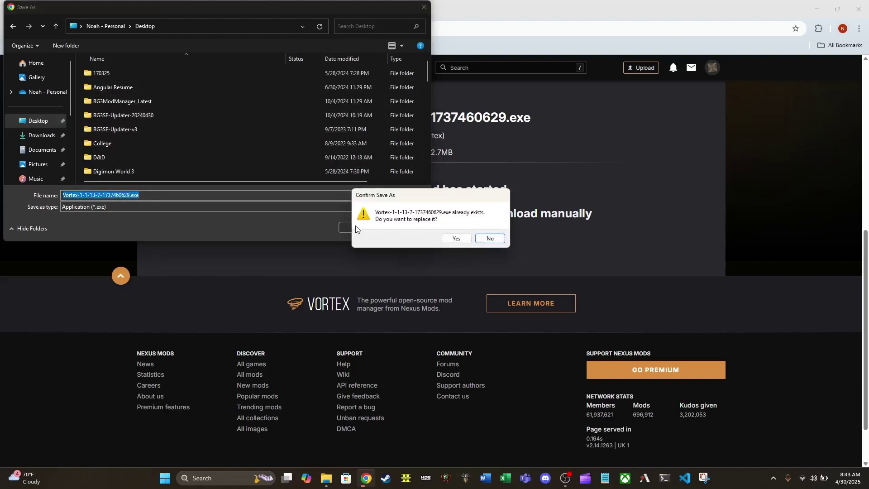
left_click(457, 239)
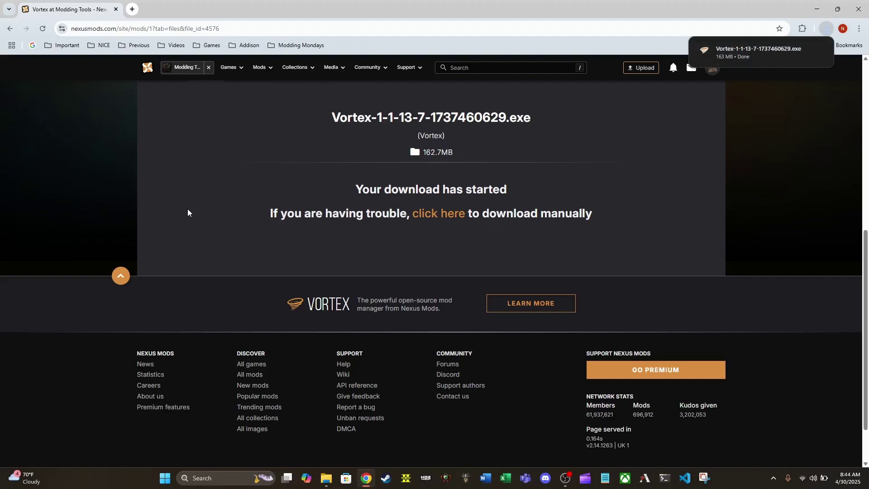
Run the downloaded installer, install Vortex in the default destination folder and launch it on finishing
scroll(181, 208, "up", 1)
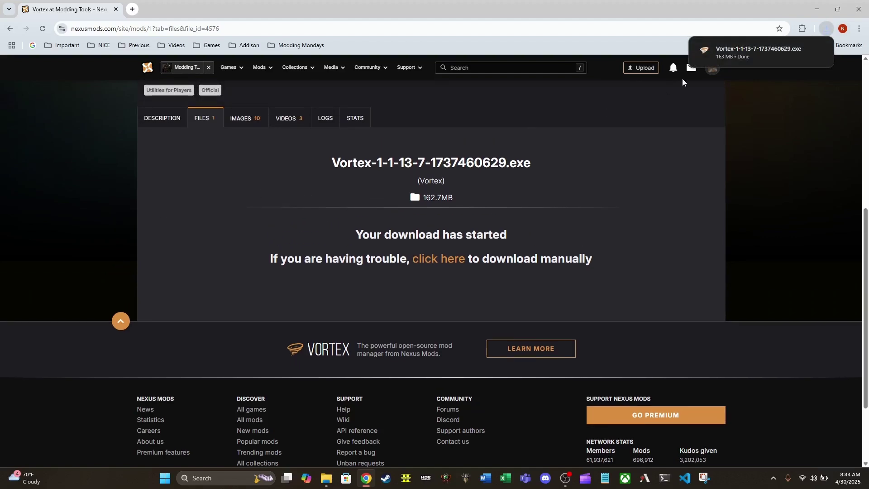
left_click(773, 50)
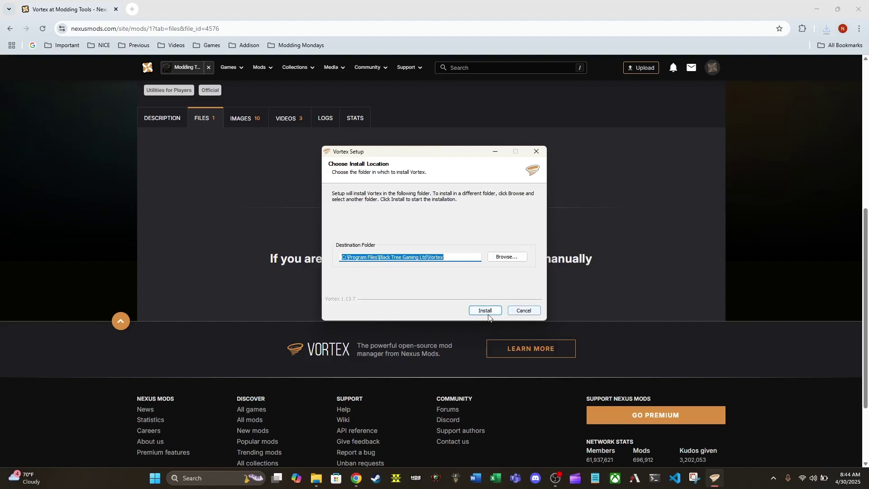
left_click(485, 312)
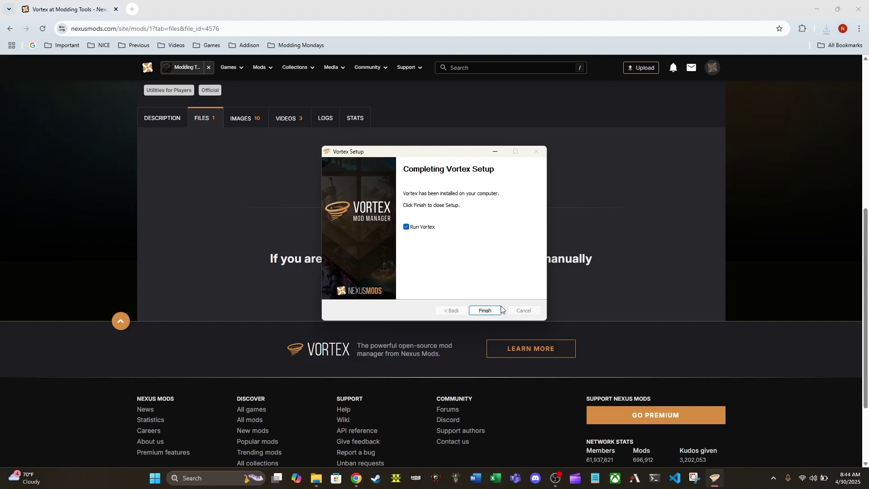
left_click(485, 310)
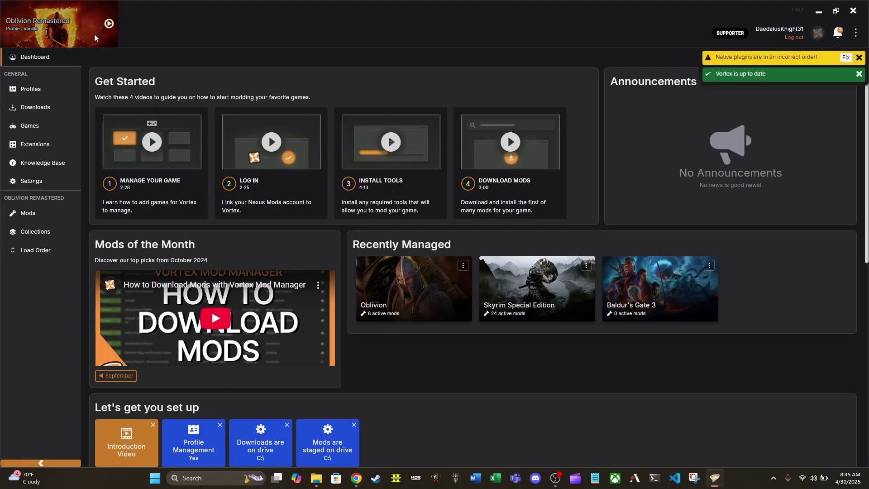
Show the games in Vortex and view the details and options of the managed game Oblivion Remastered
left_click(45, 129)
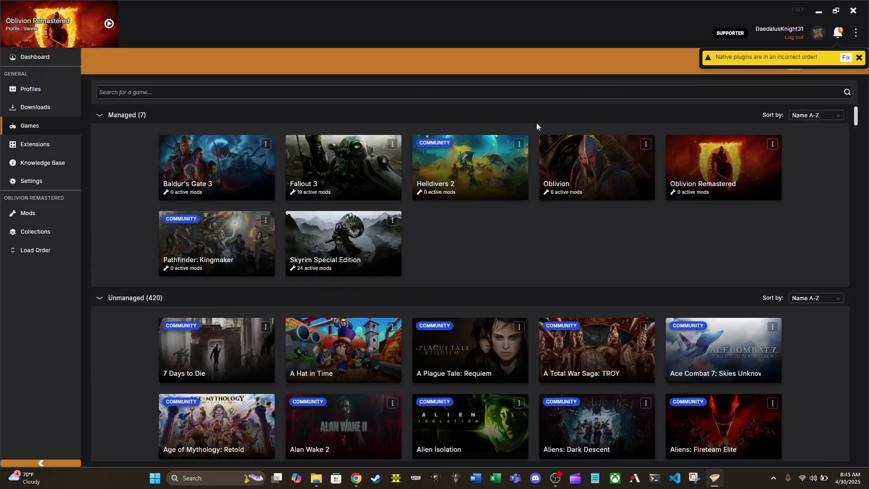
left_click(774, 144)
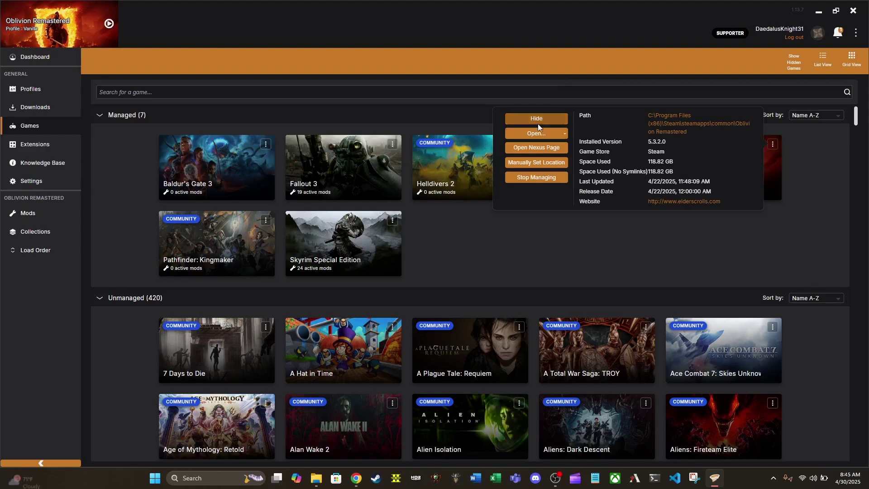
left_click(673, 240)
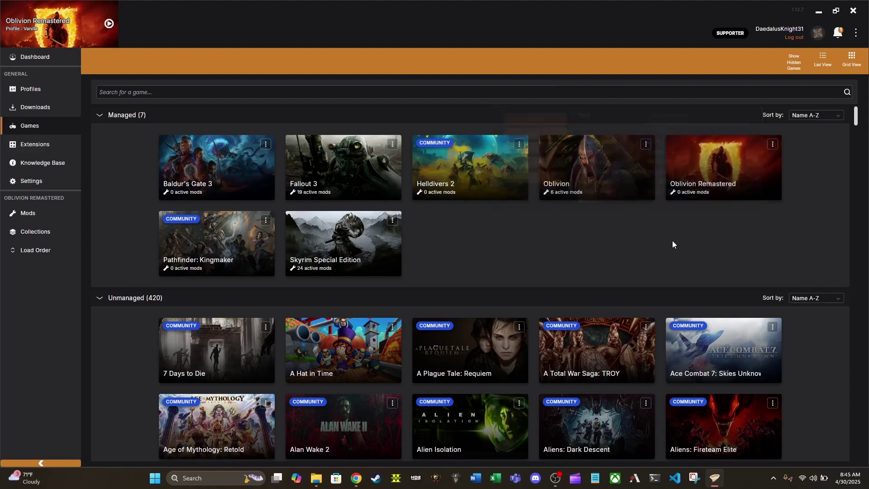
left_click(774, 144)
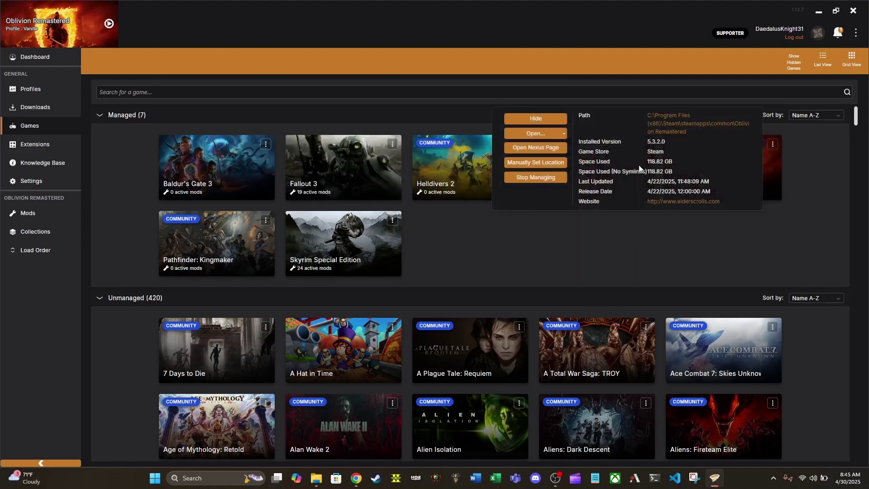
left_click(526, 177)
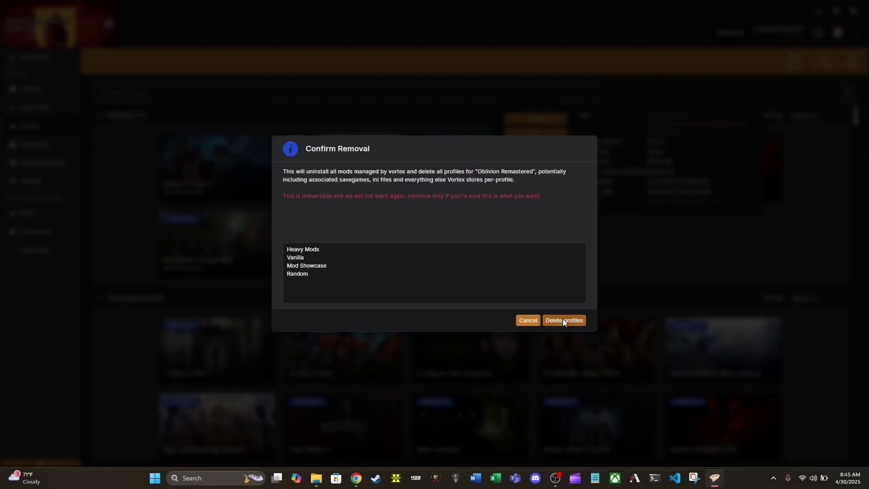
left_click(534, 321)
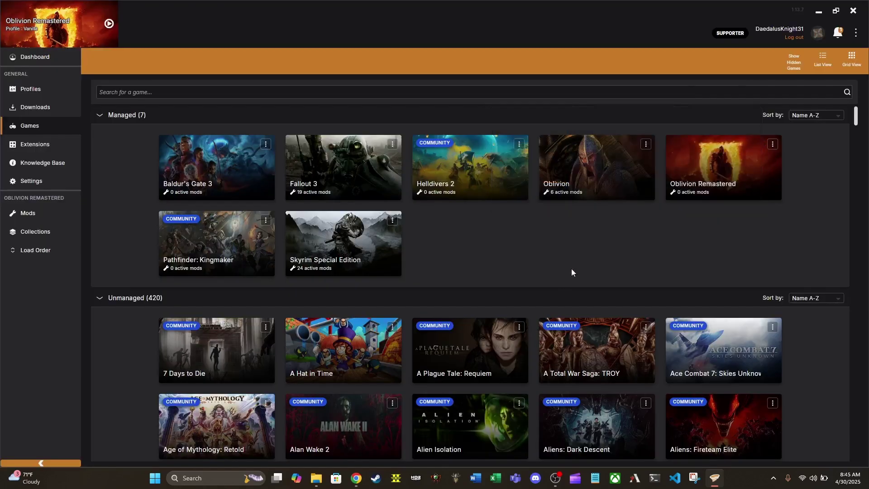
Search the games for "ob", then clear the search to list all games again
left_click(204, 92)
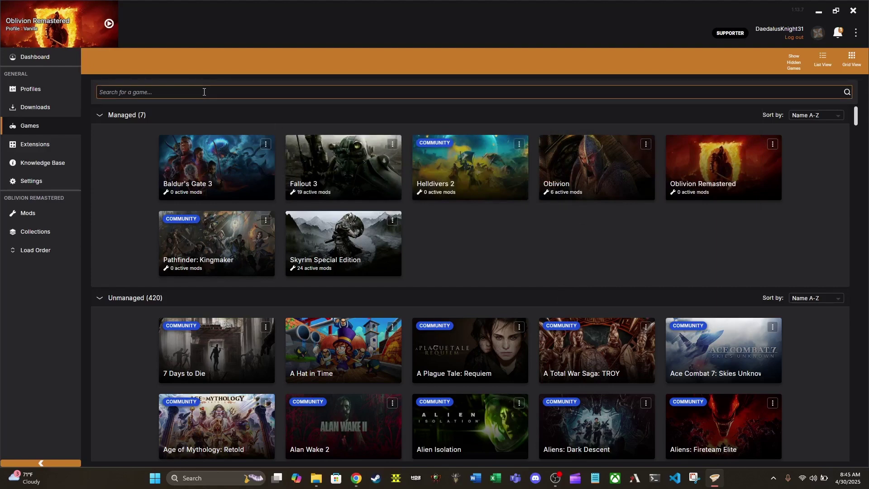
type("ob")
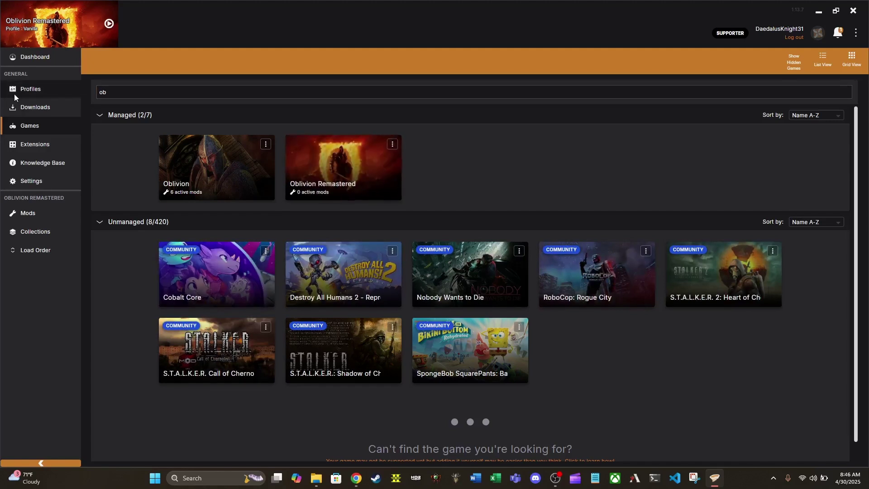
left_click(107, 93)
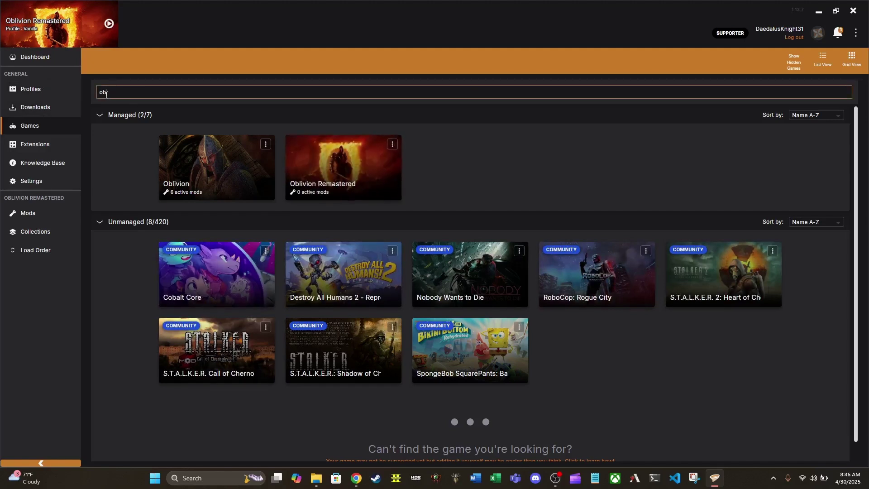
key("BackSpace")
key("BackSpace")
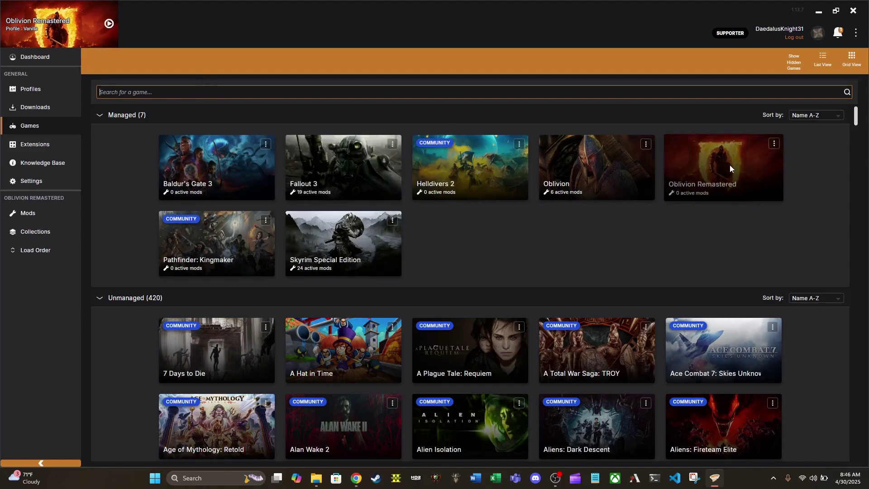
Start manually setting the location of Oblivion Remastered and browse to C:\Program Files (x86)\Steam\steamapps\common
left_click(774, 144)
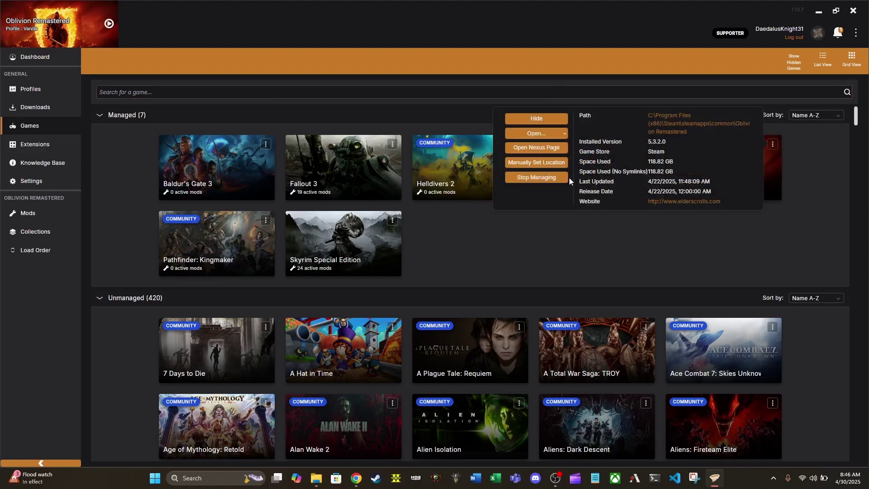
left_click(539, 162)
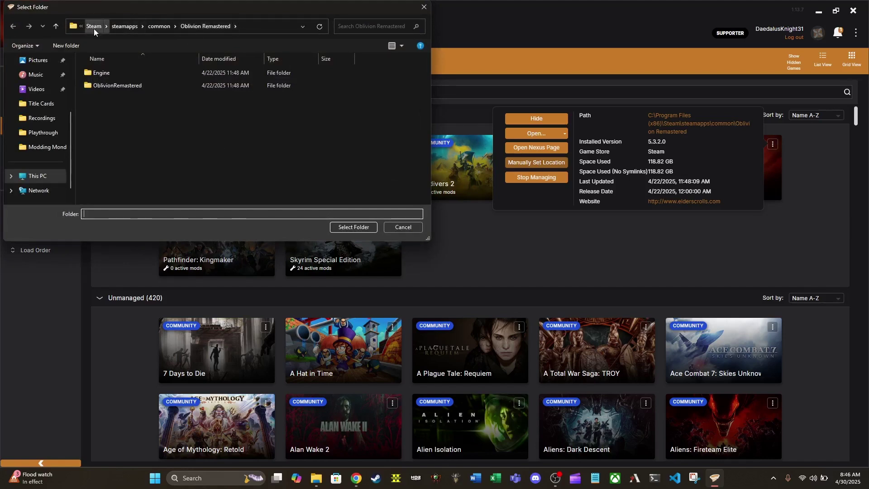
left_click(40, 177)
double_click(135, 78)
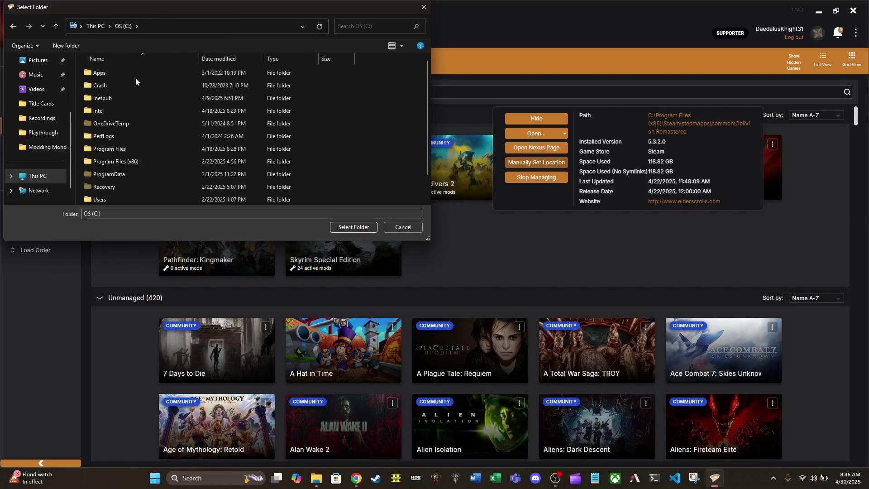
scroll(140, 129, "down", 1)
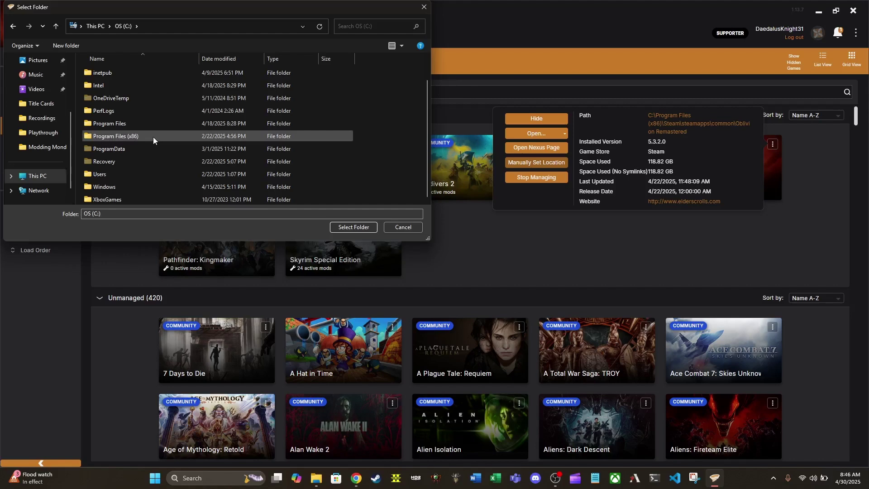
double_click(153, 136)
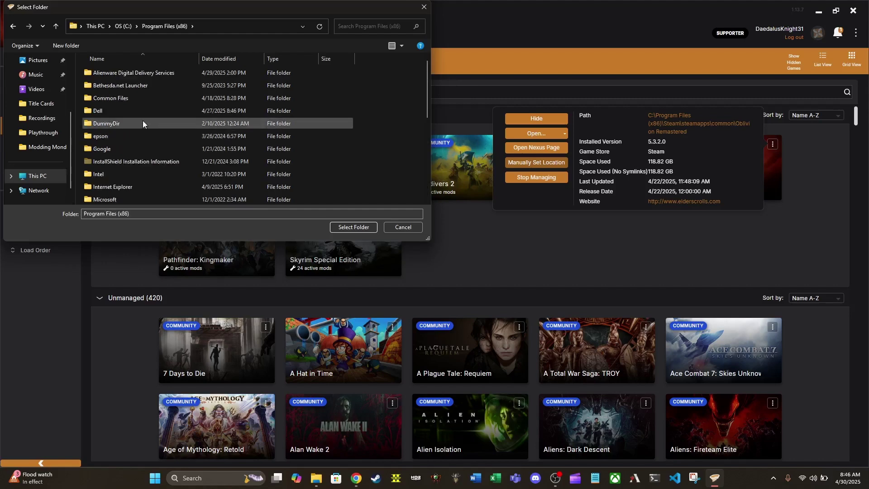
scroll(141, 140, "down", 5)
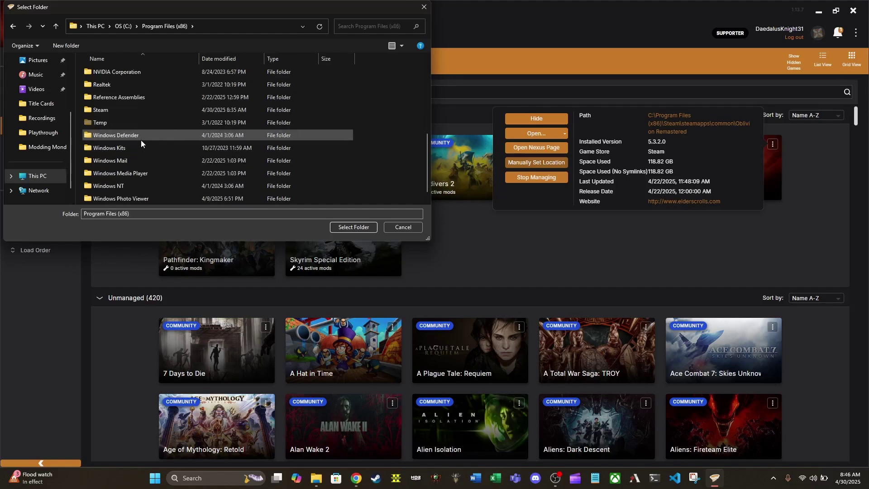
double_click(124, 111)
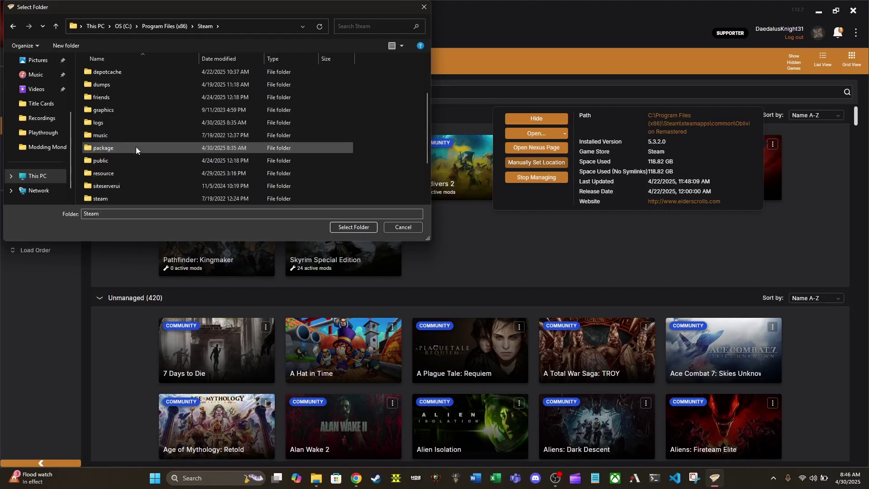
scroll(140, 148, "down", 2)
double_click(128, 149)
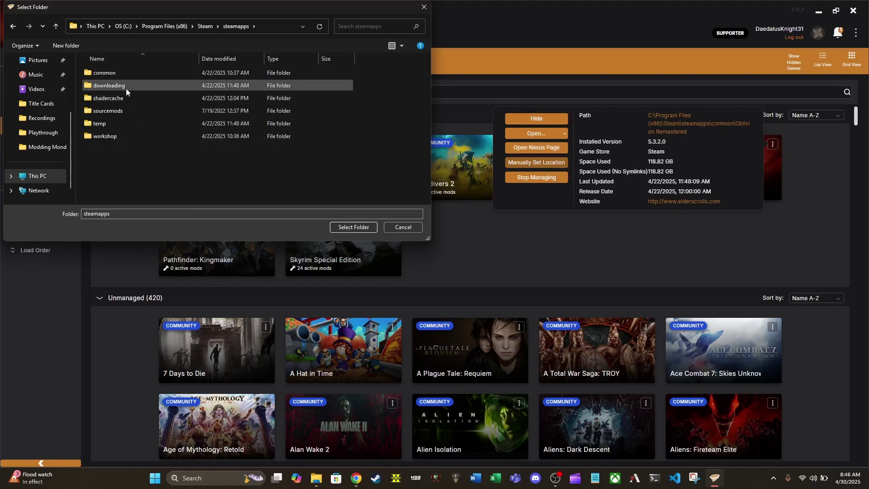
double_click(126, 72)
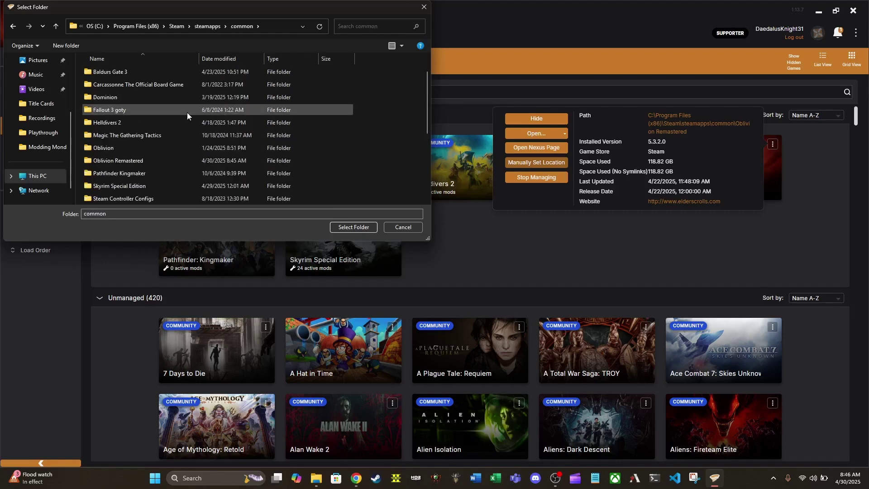
Choose the Oblivion Remastered folder as the game location and confirm Steam as its game store
left_click(141, 160)
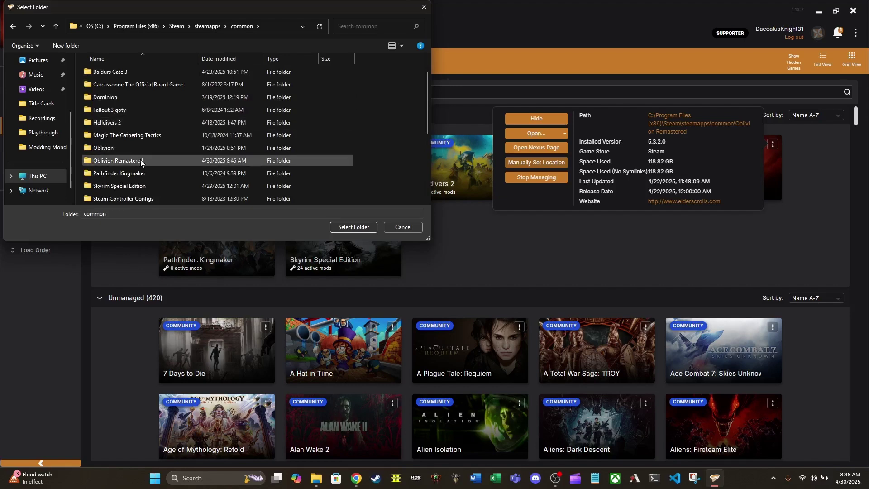
left_click(352, 228)
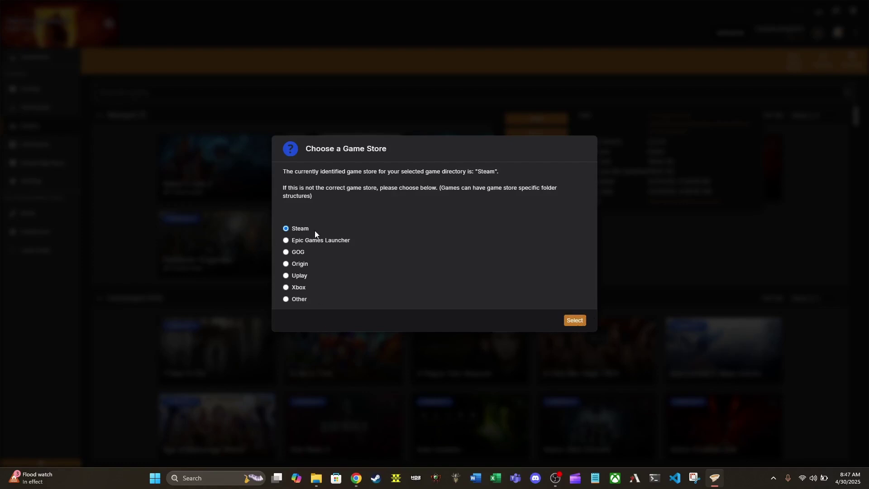
left_click(574, 320)
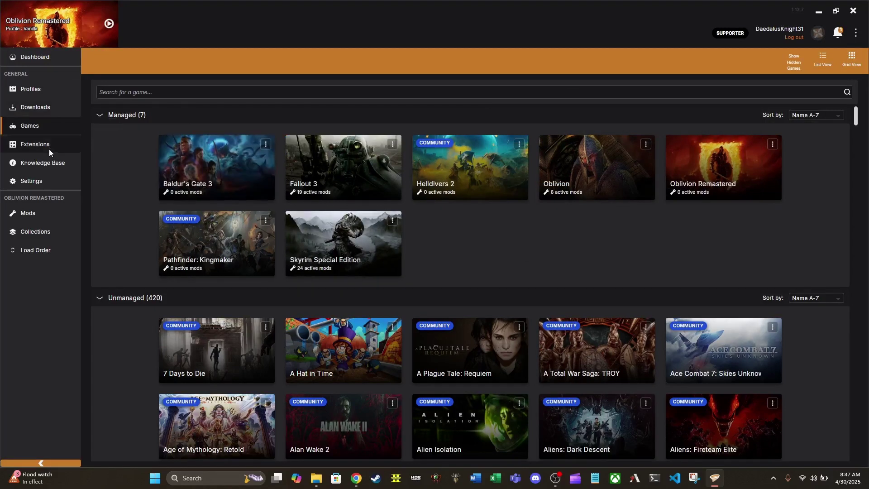
Look over the available profiles and examine which mods are enabled in the Oblivion Remastered Vanilla profile
left_click(48, 91)
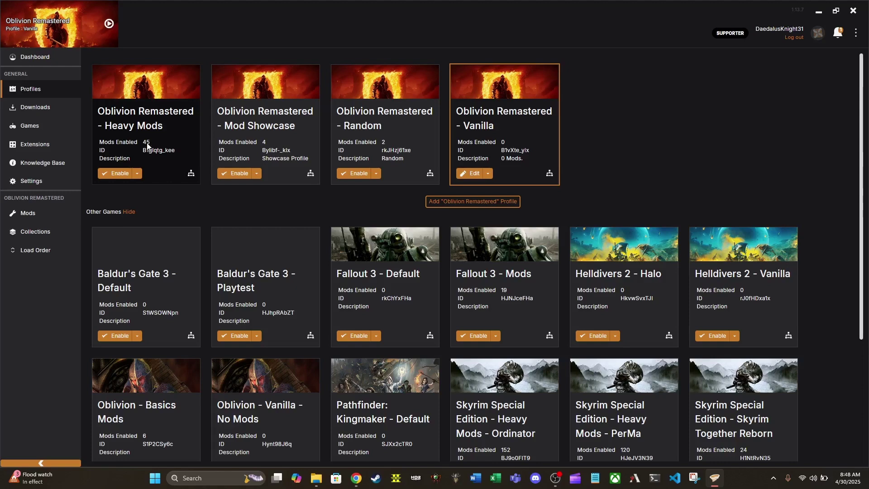
left_click(28, 216)
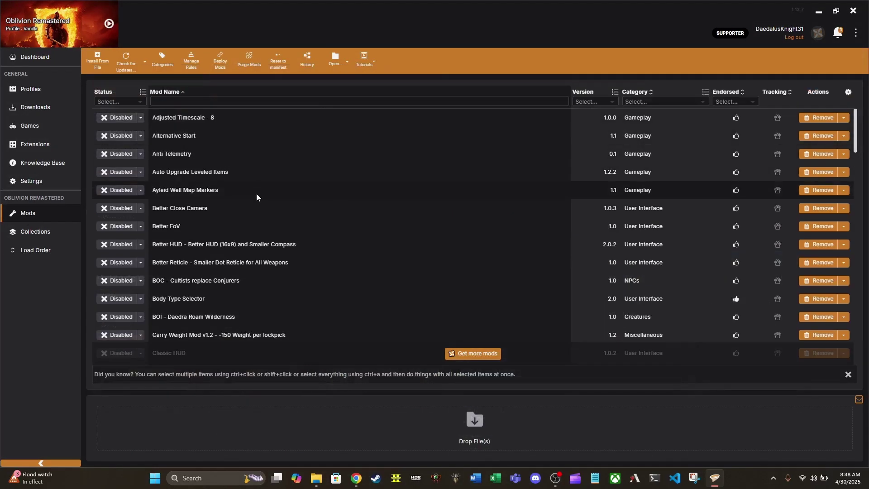
scroll(257, 194, "down", 20)
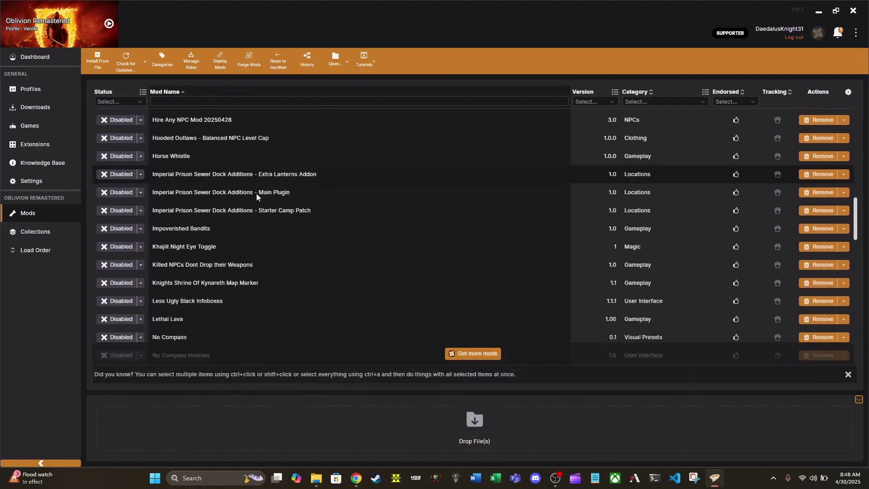
scroll(256, 194, "down", 20)
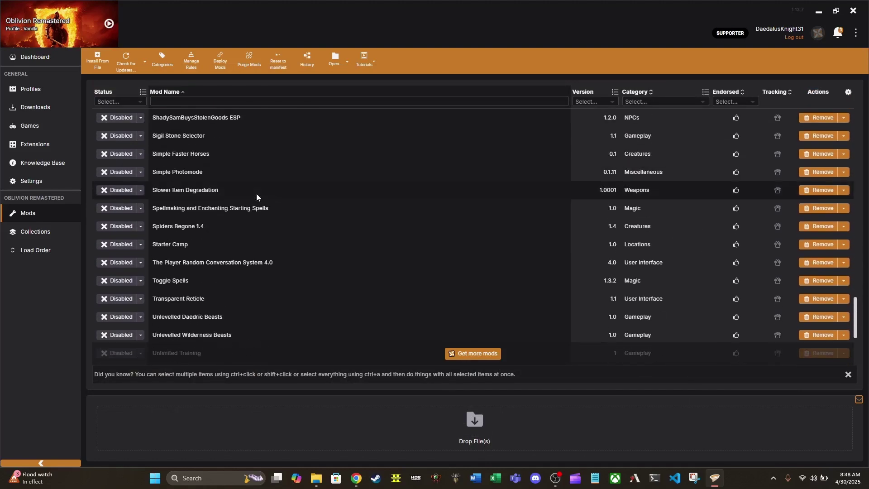
scroll(256, 194, "up", 3)
scroll(257, 193, "down", 7)
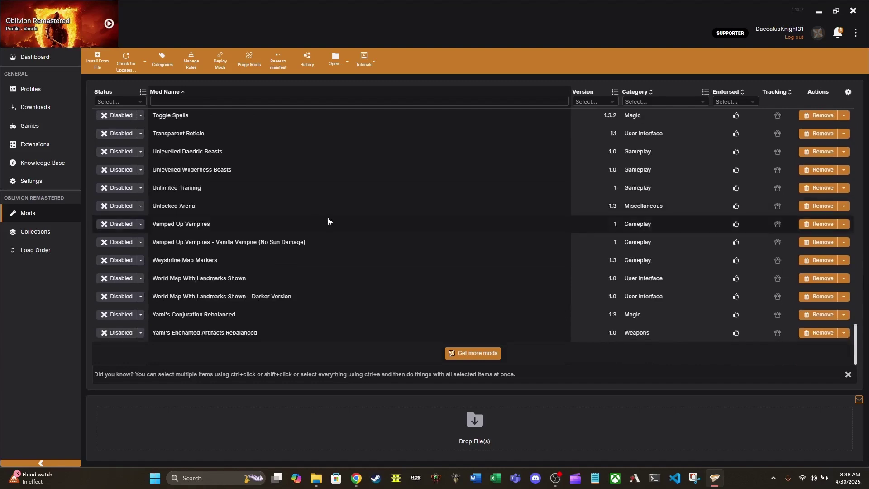
scroll(330, 254, "up", 15)
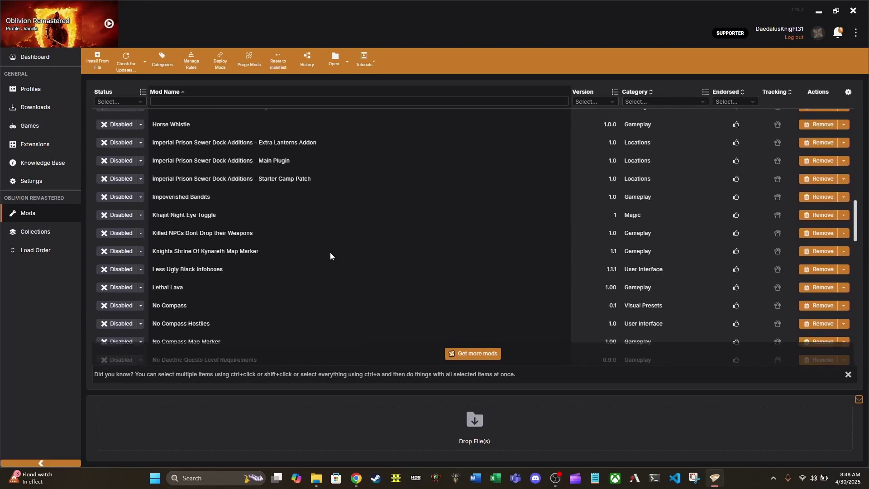
scroll(330, 251, "up", 15)
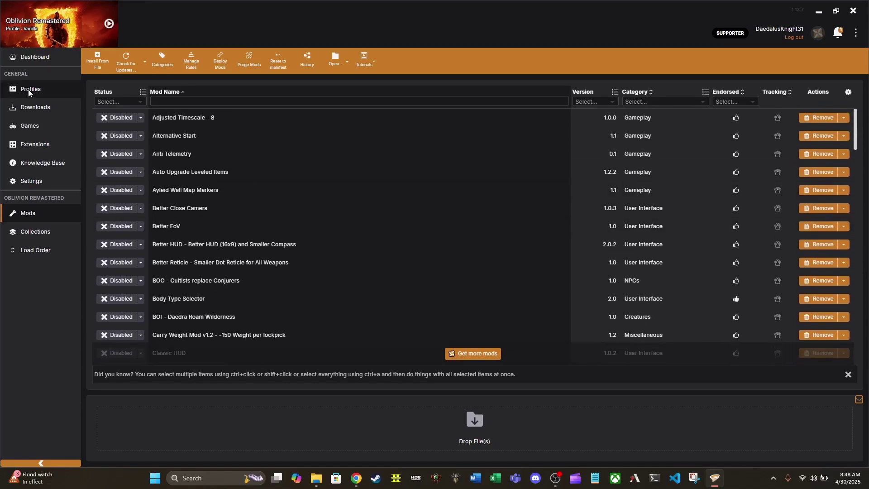
Enable the Oblivion Remastered Heavy Mods profile and review the status of its mods
left_click(28, 89)
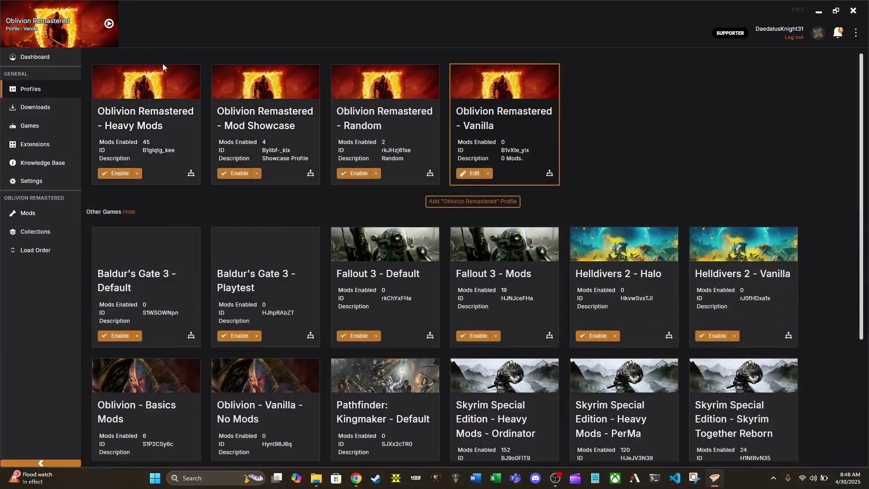
left_click(115, 175)
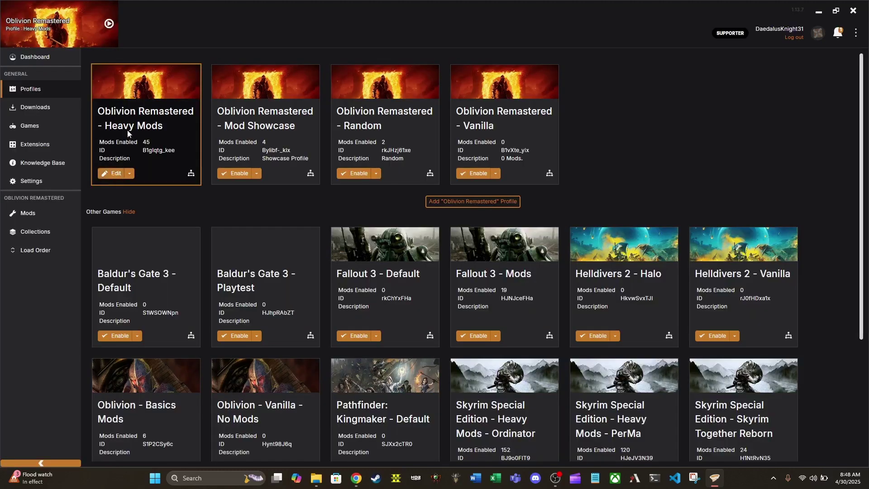
left_click(32, 214)
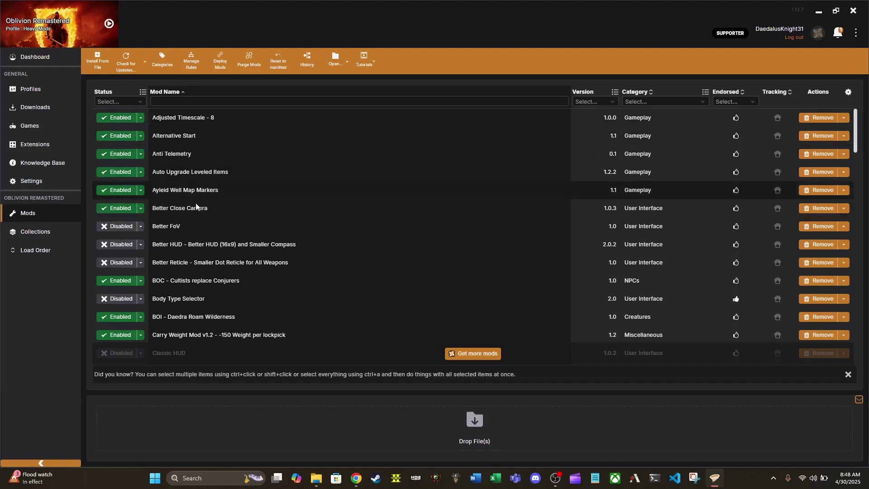
scroll(234, 224, "down", 10)
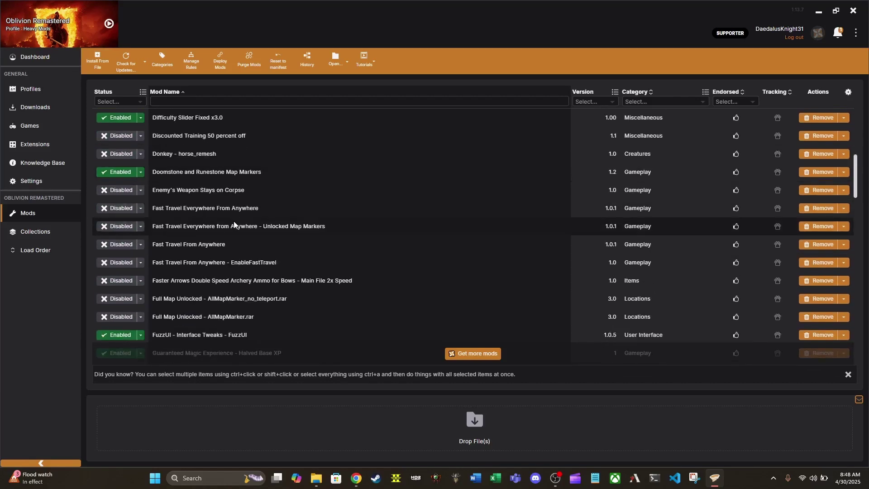
scroll(219, 211, "up", 2)
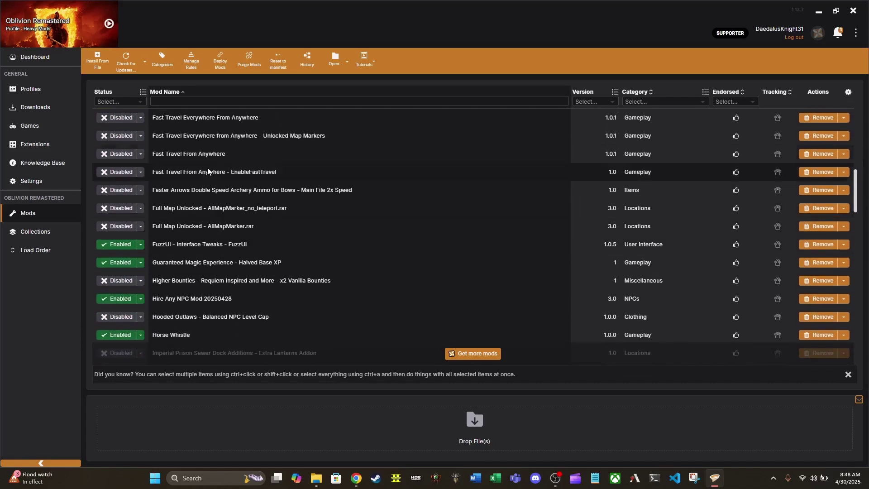
scroll(254, 190, "down", 15)
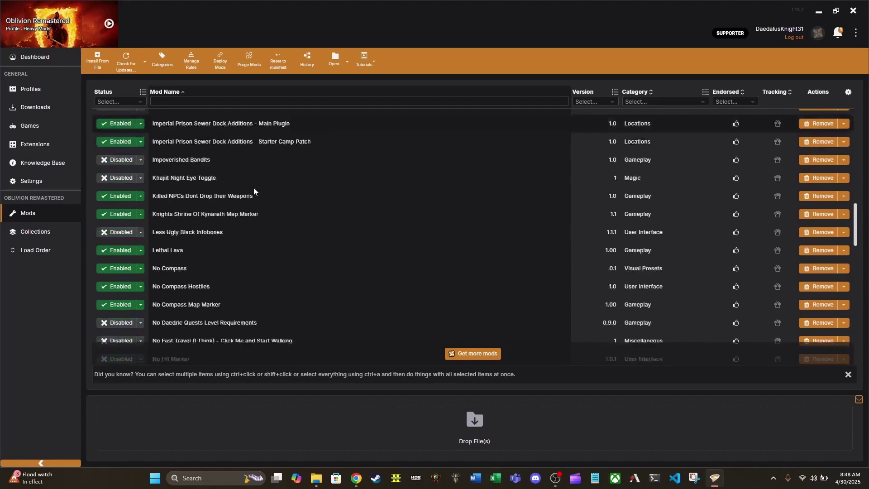
scroll(253, 190, "down", 8)
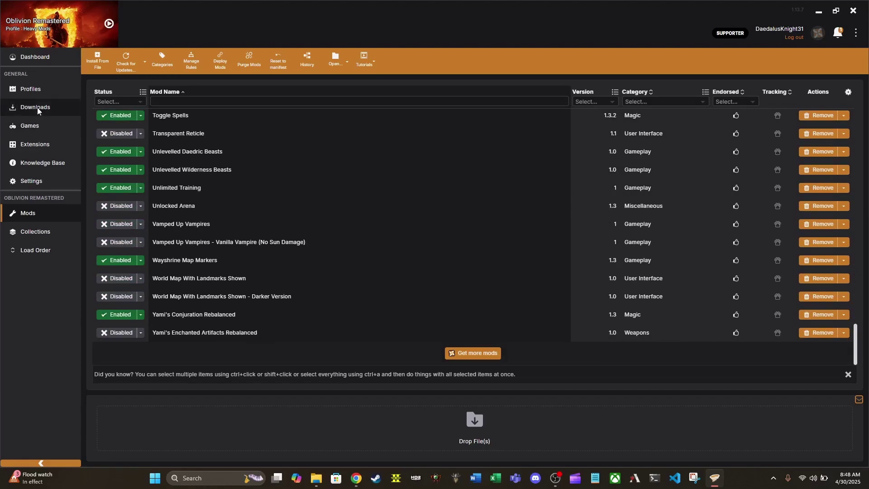
Switch back to the Oblivion Remastered Vanilla profile and check the status of its mods
left_click(38, 87)
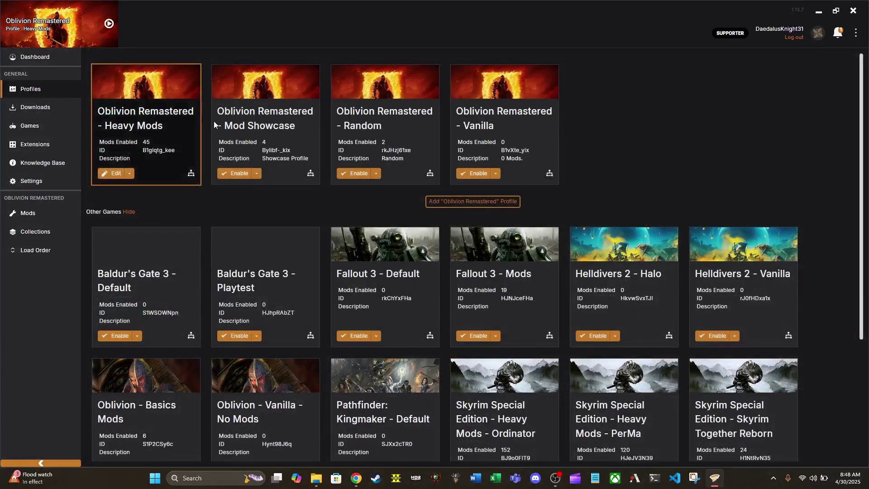
left_click(474, 174)
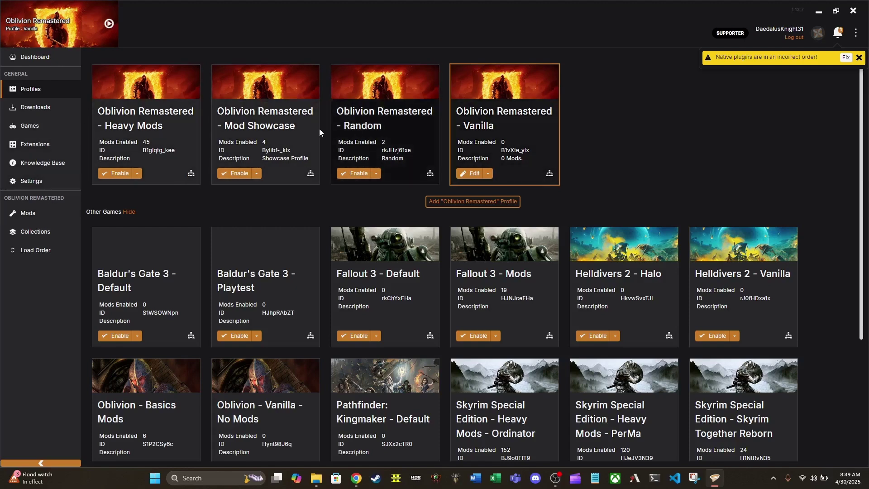
left_click(34, 210)
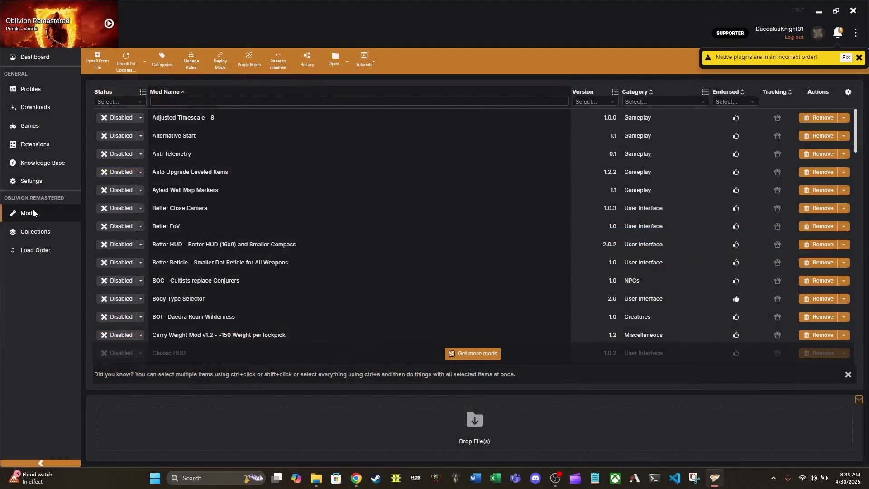
scroll(233, 208, "down", 15)
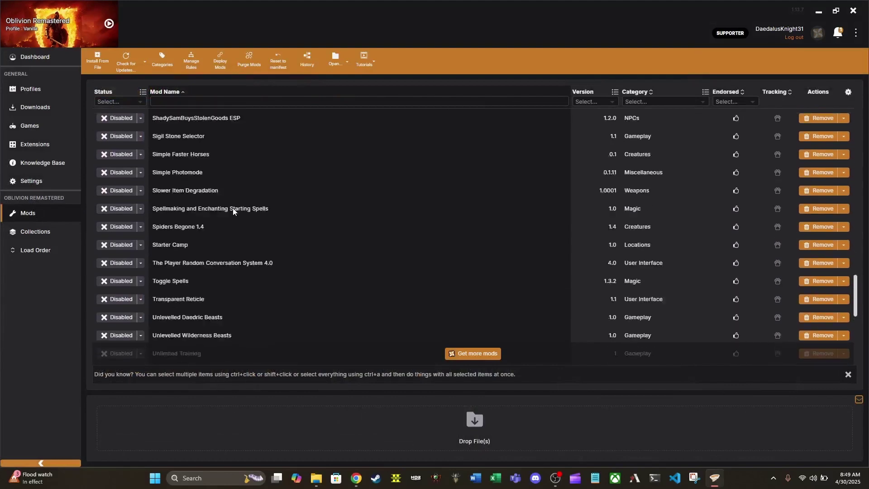
scroll(232, 208, "down", 3)
scroll(233, 208, "up", 15)
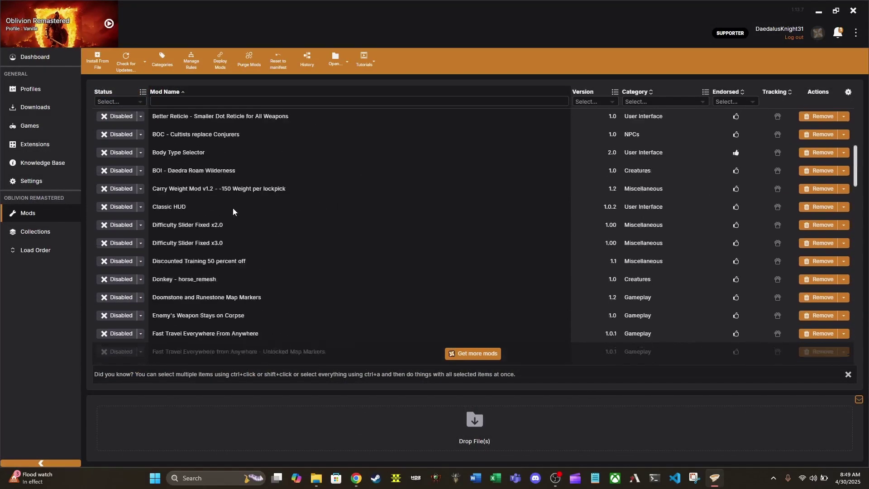
Look at the editable name and description of the Oblivion Remastered Vanilla profile and leave them without saving
scroll(233, 208, "up", 3)
left_click(46, 89)
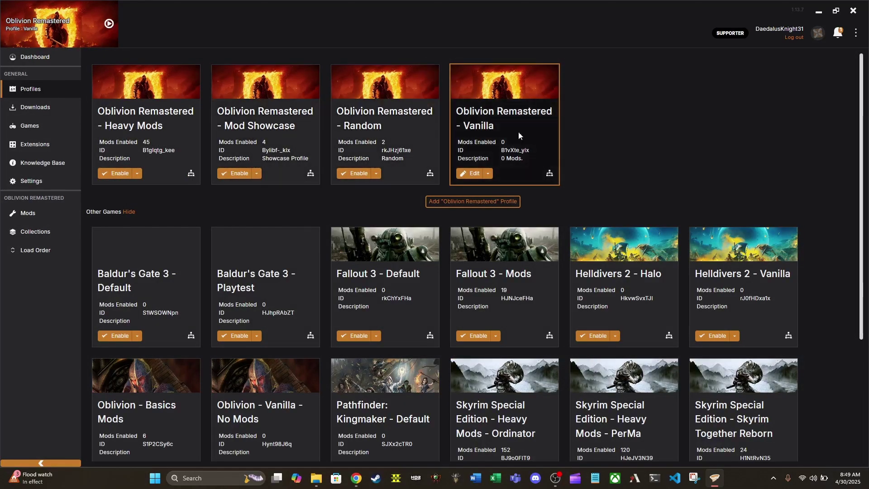
left_click(472, 174)
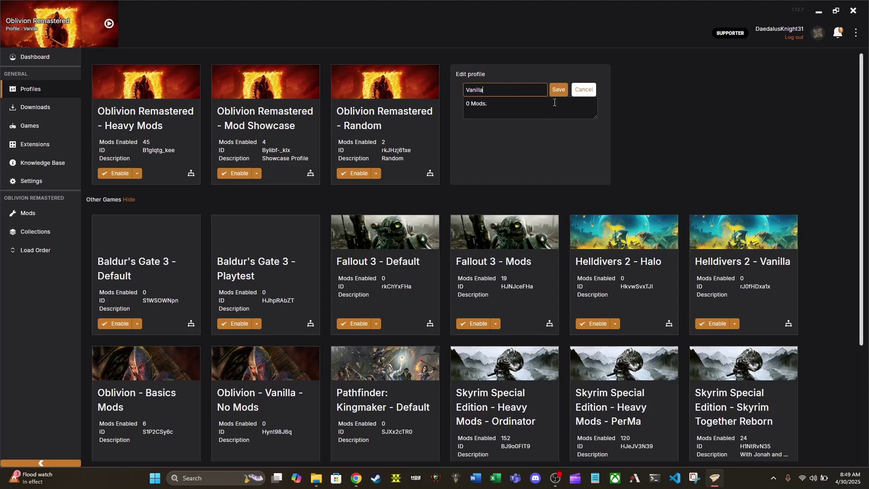
left_click(581, 90)
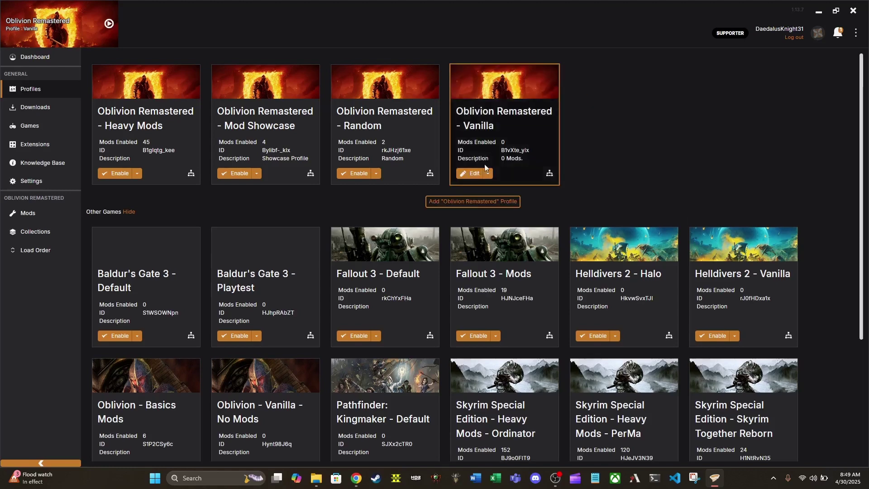
Create a new Oblivion Remastered profile named "Install Tutorial"
left_click(455, 200)
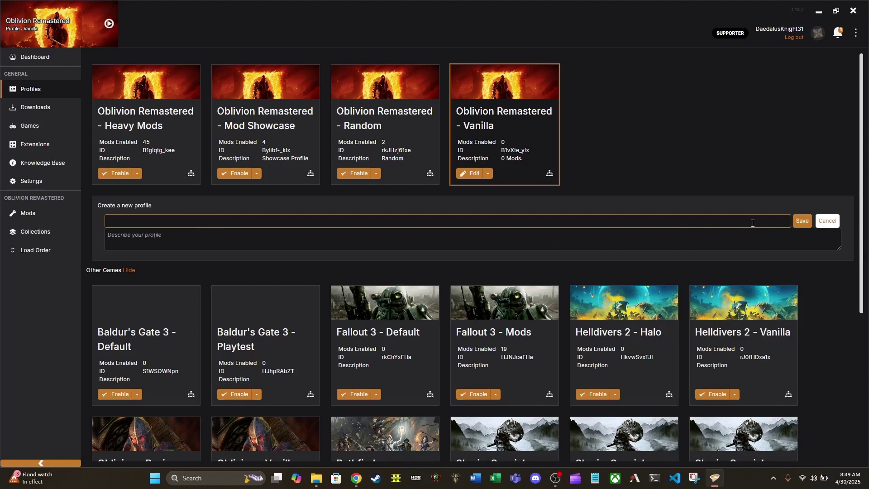
type("Install Tutorial")
key("Return")
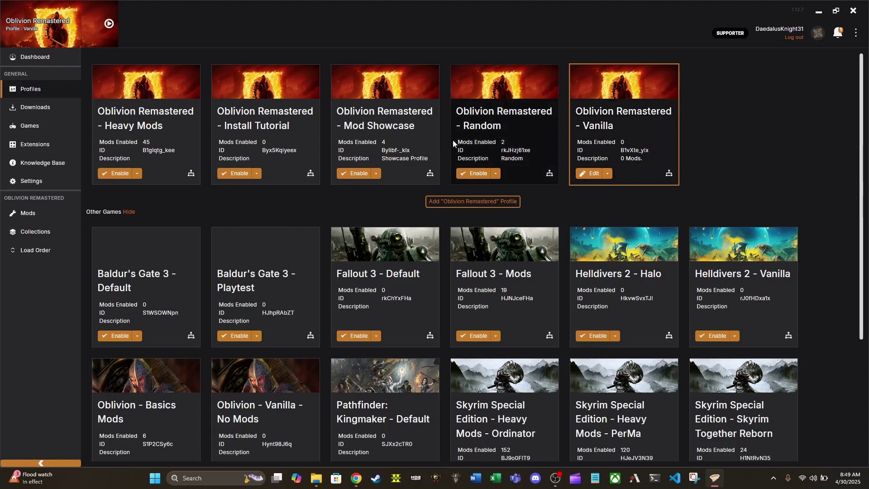
Open the Install Tutorial profile's name and description for editing and cancel without changing them
left_click(259, 173)
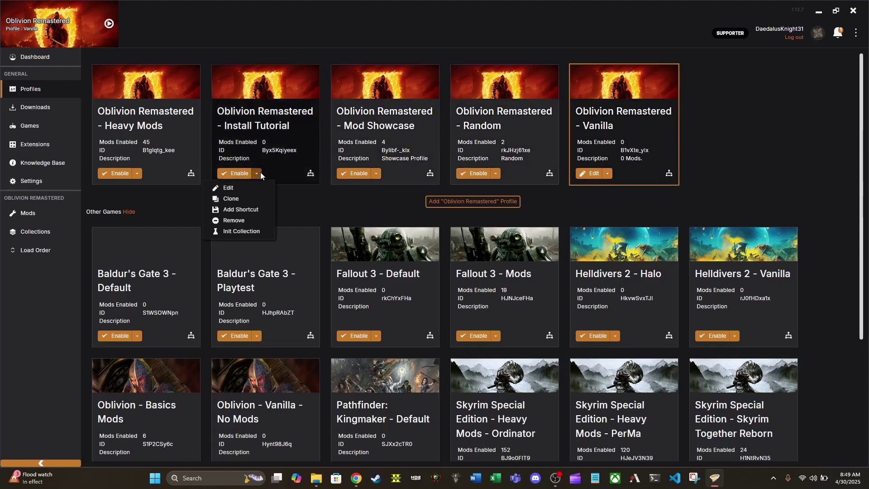
left_click(238, 190)
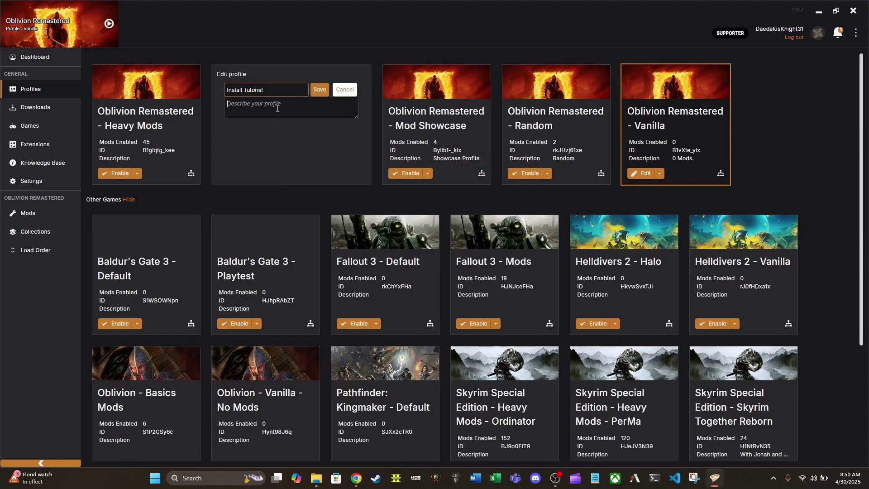
left_click(255, 106)
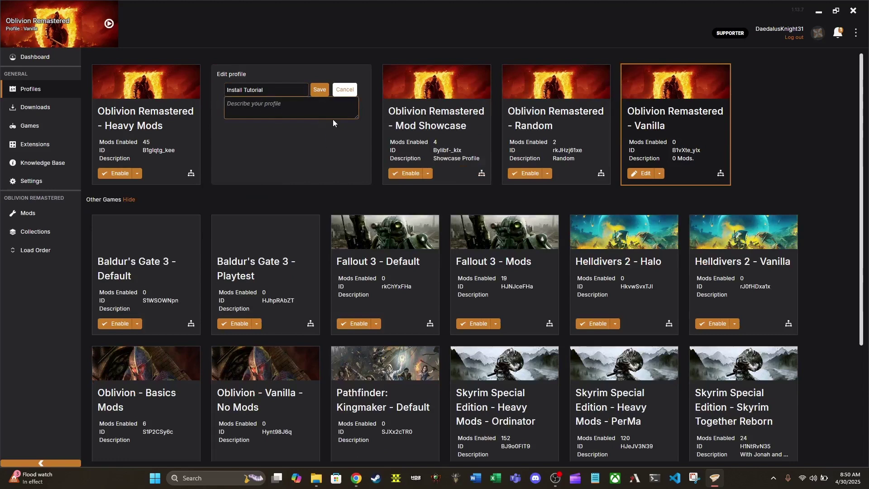
left_click(343, 88)
Remove the Install Tutorial profile and confirm its deletion
left_click(255, 173)
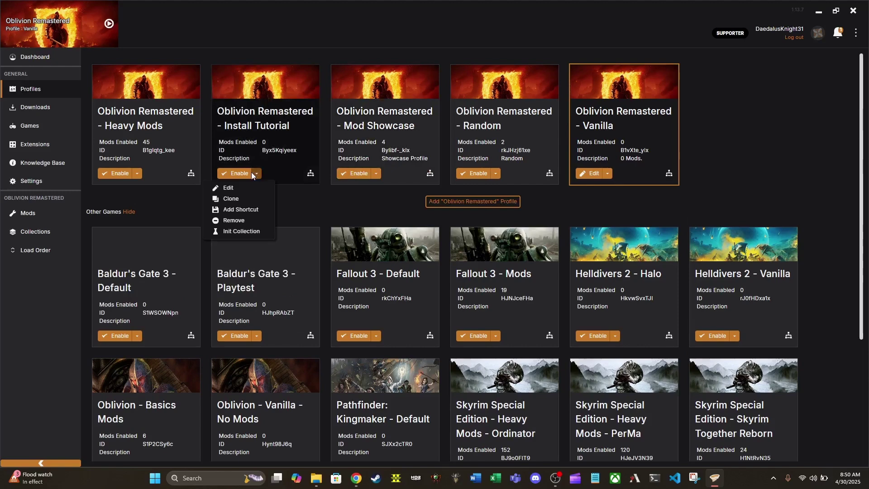
left_click(244, 220)
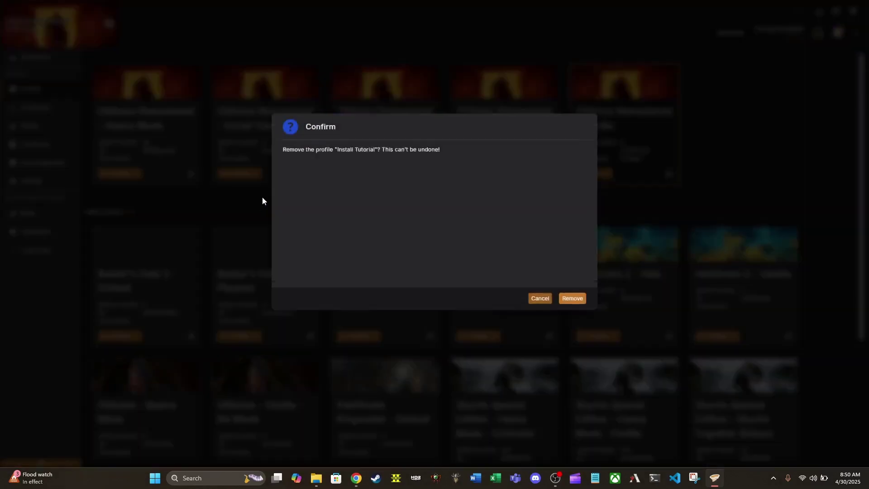
left_click(574, 321)
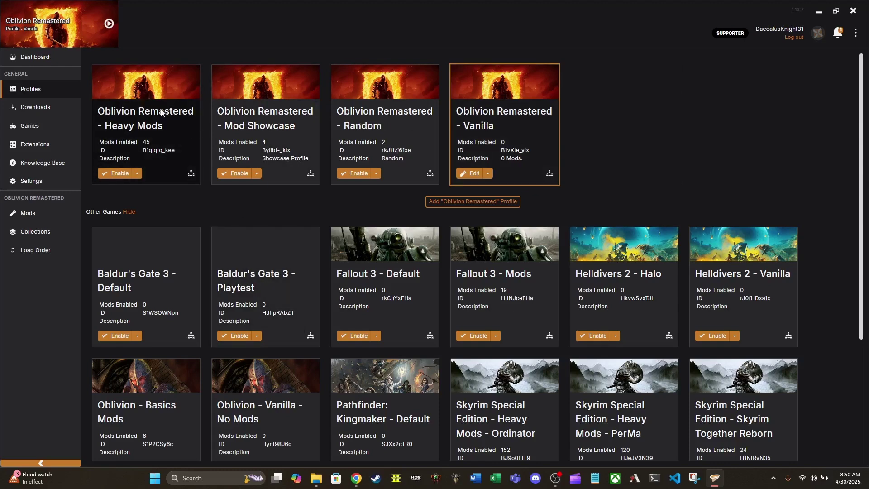
Enable the Oblivion Remastered Heavy Mods profile and look through which of its mods are enabled
left_click(116, 173)
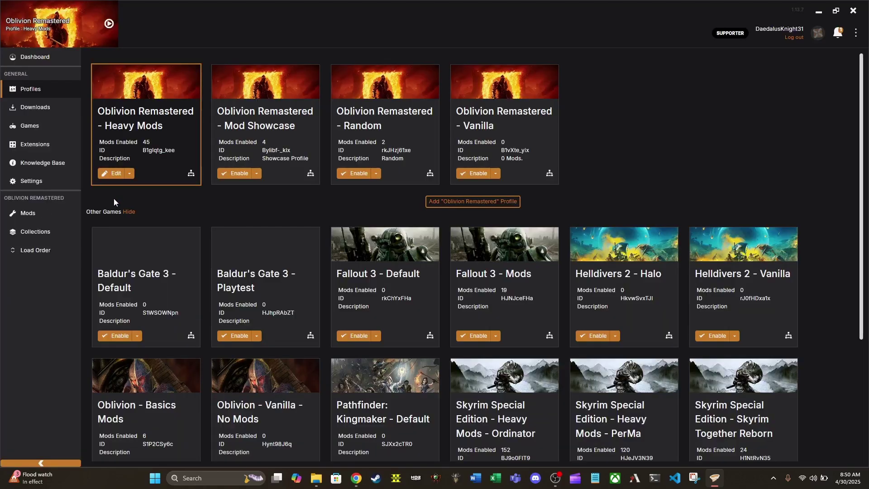
left_click(37, 213)
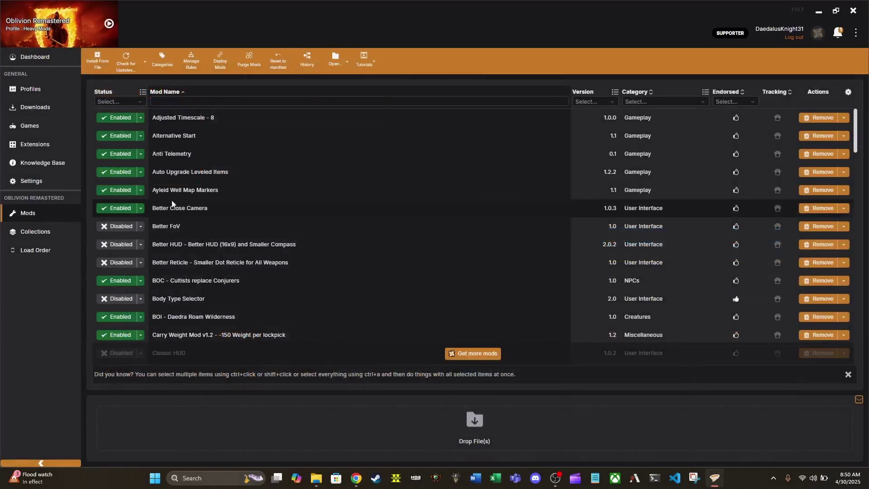
scroll(247, 223, "down", 7)
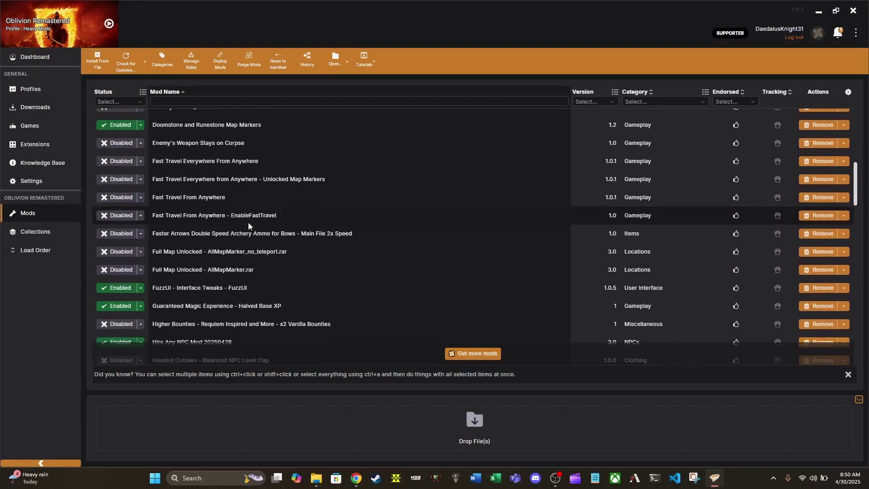
scroll(248, 222, "down", 10)
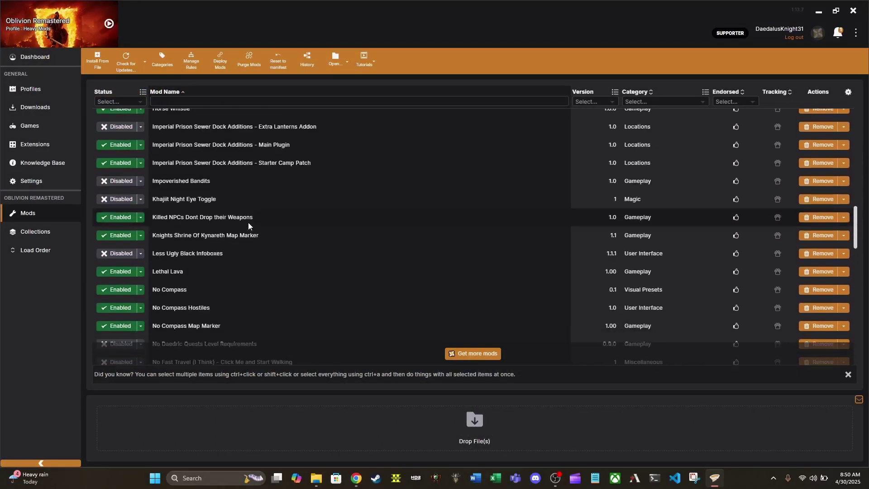
scroll(248, 222, "down", 5)
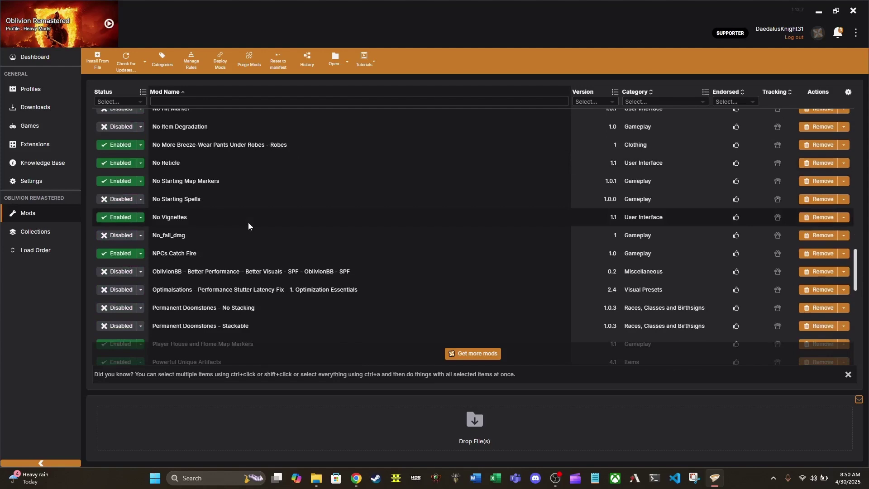
scroll(248, 222, "down", 3)
scroll(253, 223, "up", 20)
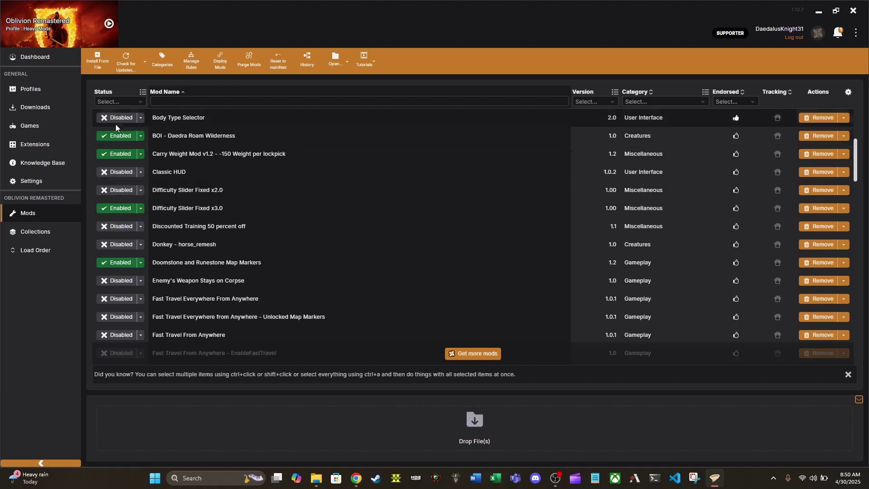
Clone the Oblivion Remastered Heavy Mods profile as "Heavy Mods (x2)" with the description "Difficulty Slider x2"
left_click(32, 89)
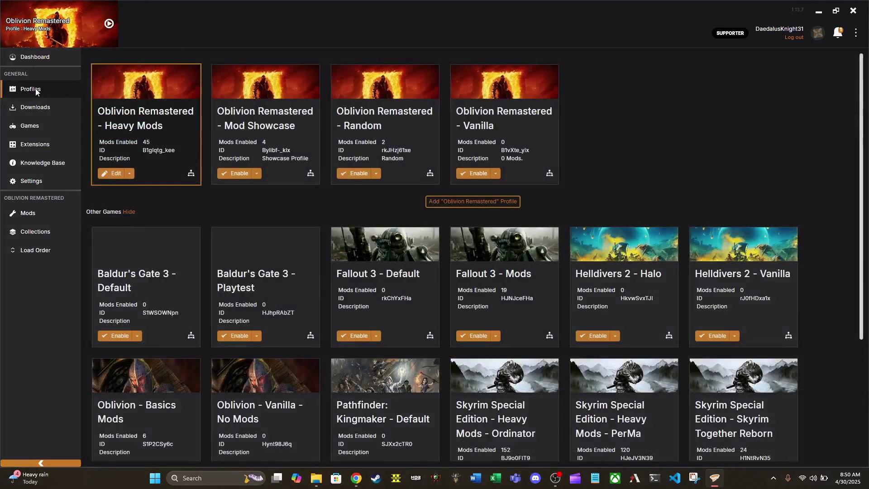
left_click(129, 174)
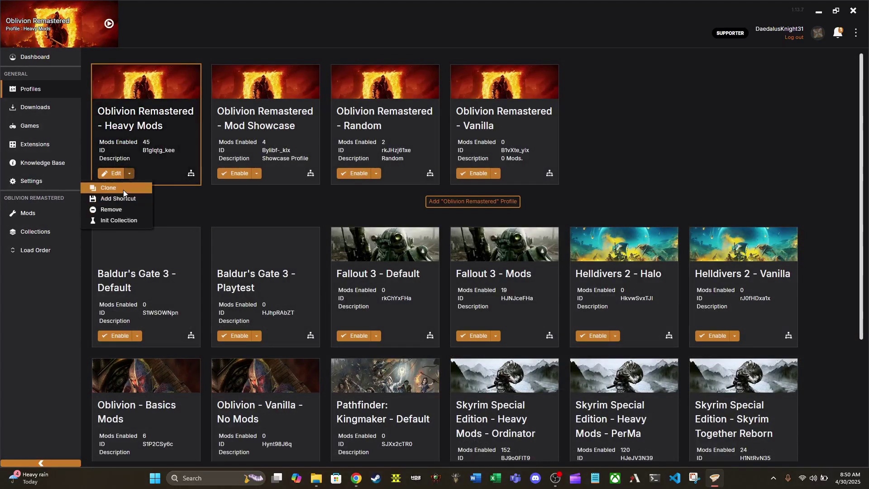
left_click(123, 189)
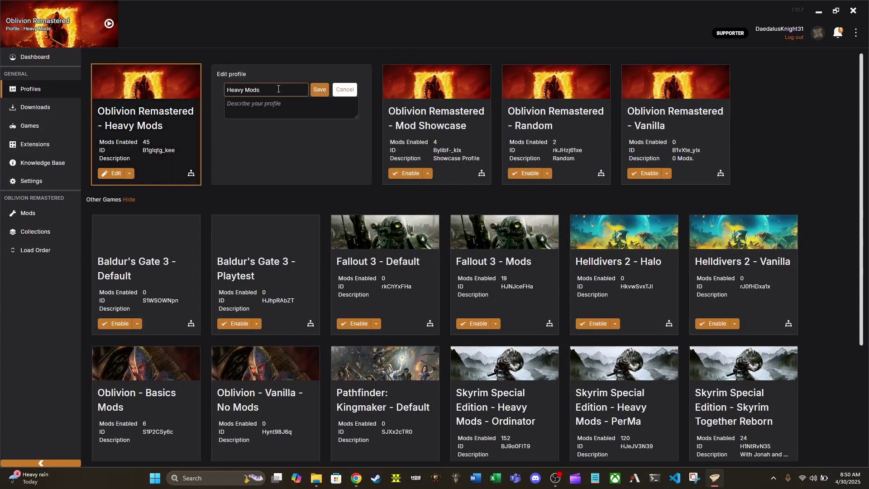
type("(x2")
left_click(270, 112)
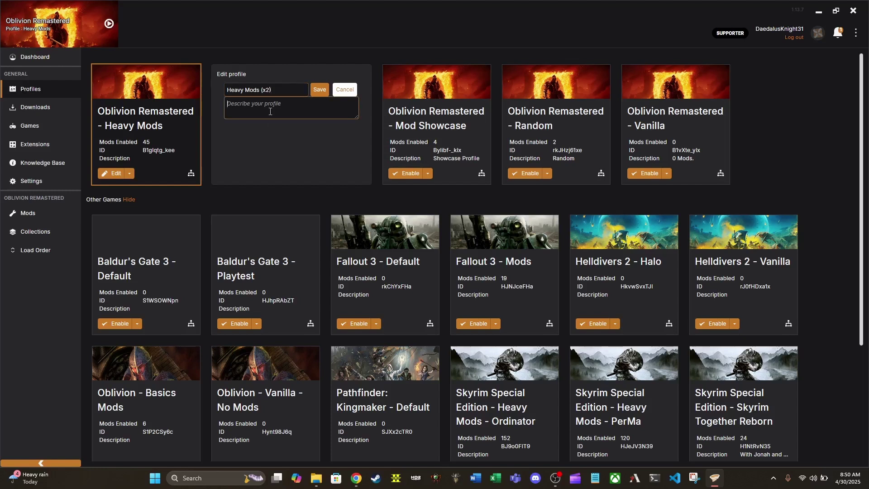
type("Difficulty Slider x2")
left_click(320, 89)
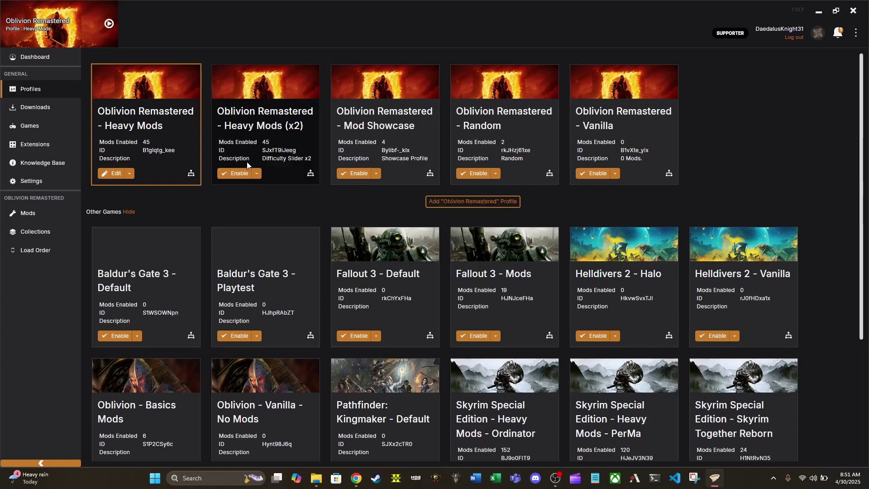
Enable the Heavy Mods (x2) profile and swap its Difficulty Slider Fixed x3.0 mod for Difficulty Slider Fixed x2.0
left_click(232, 174)
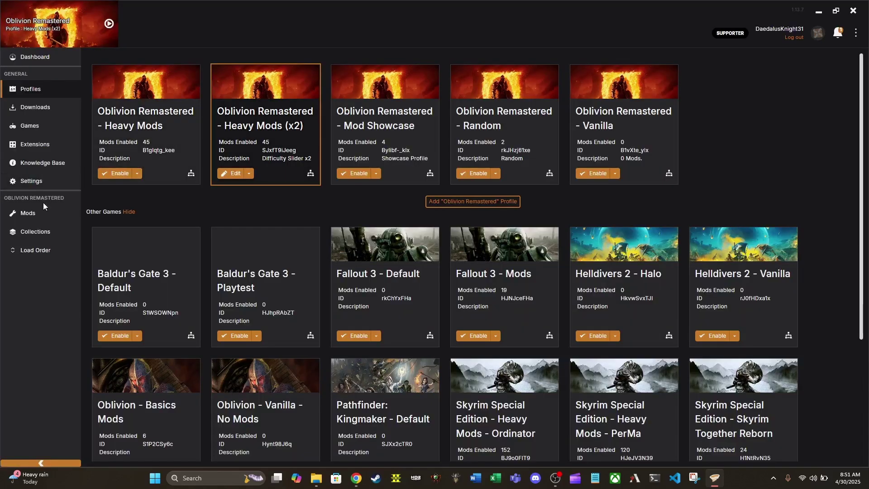
left_click(40, 210)
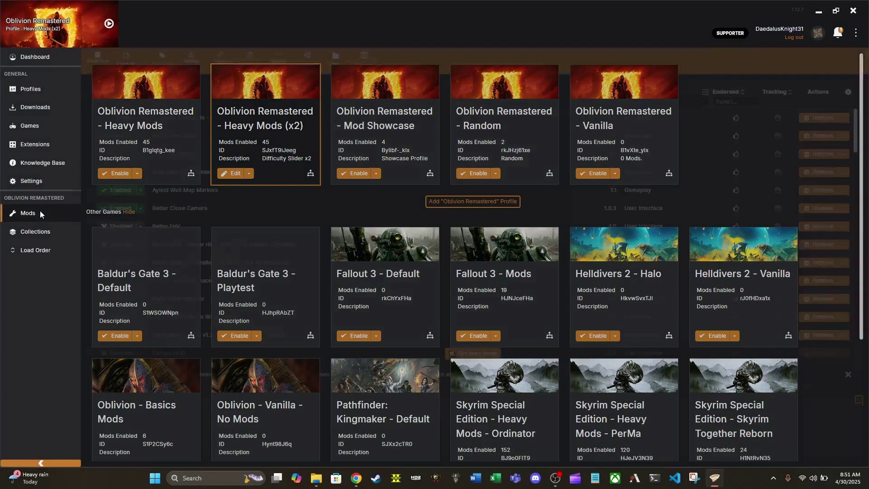
scroll(206, 220, "down", 10)
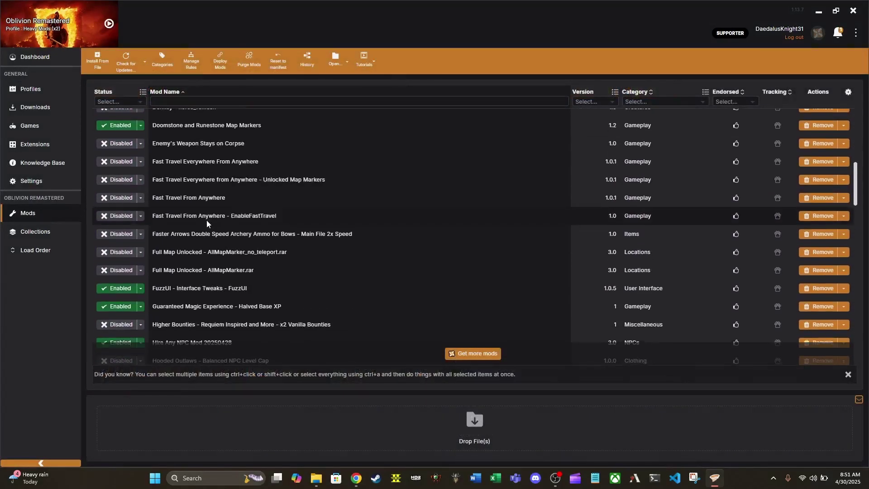
scroll(207, 220, "down", 4)
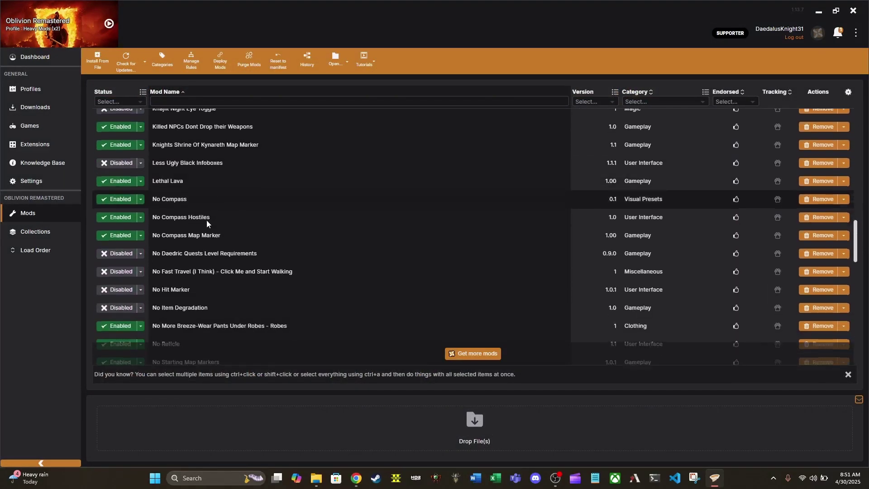
scroll(206, 220, "down", 2)
scroll(206, 221, "up", 11)
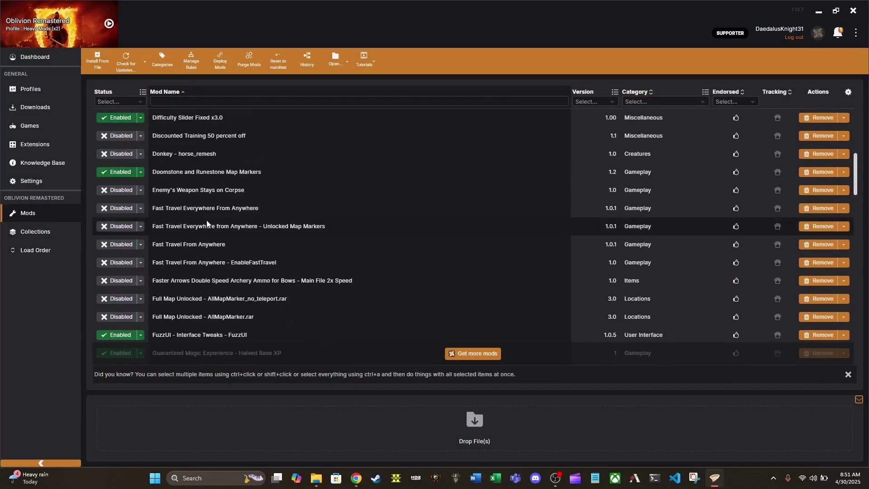
scroll(206, 220, "up", 2)
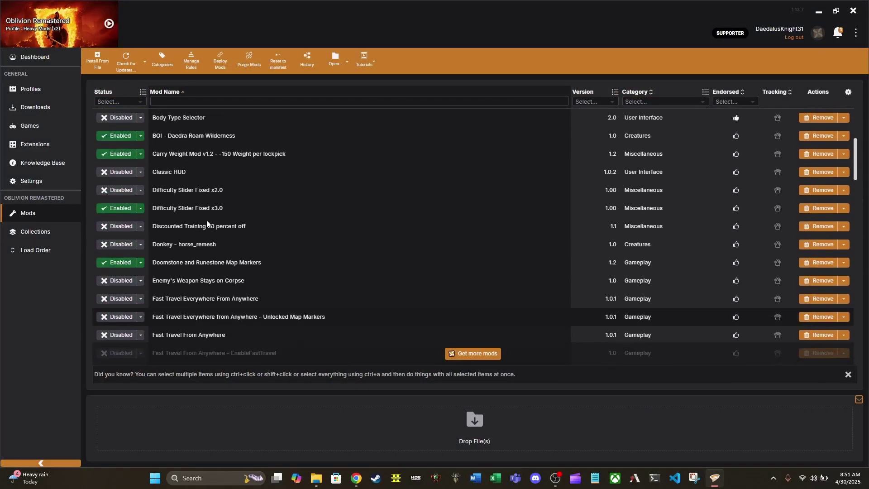
left_click(115, 209)
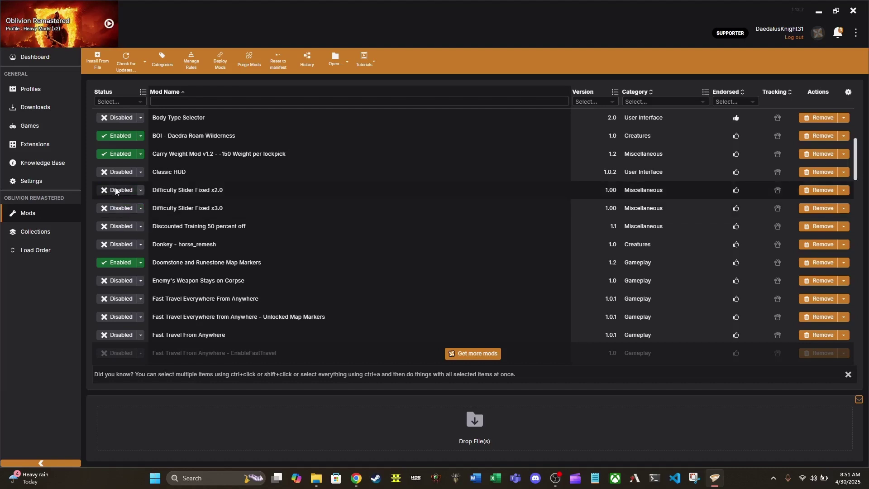
left_click(115, 187)
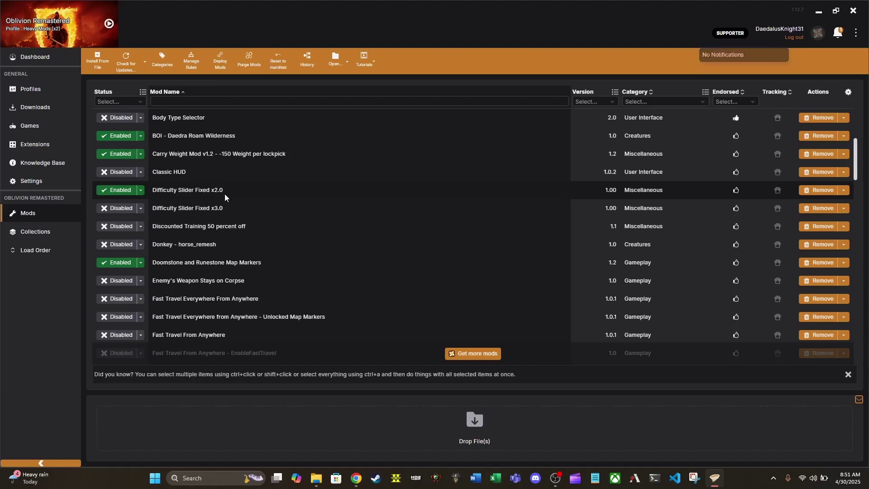
Remove the active Heavy Mods (x2) profile and confirm its deletion
left_click(26, 89)
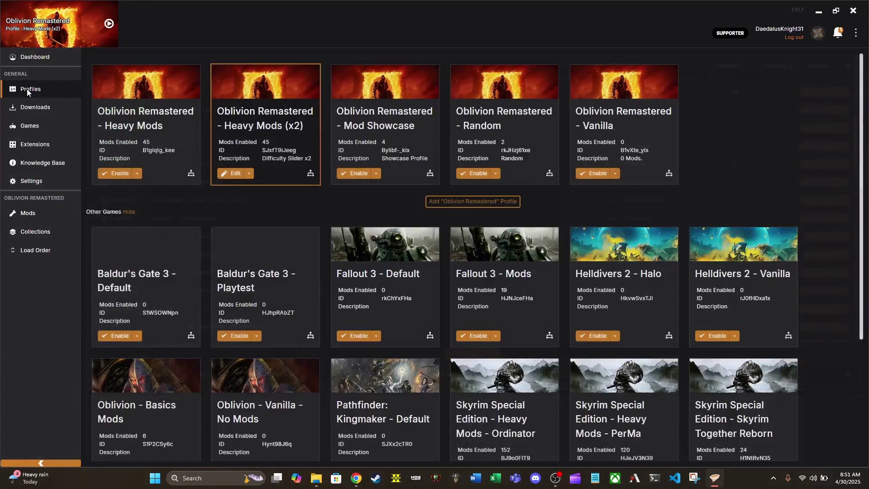
left_click(249, 174)
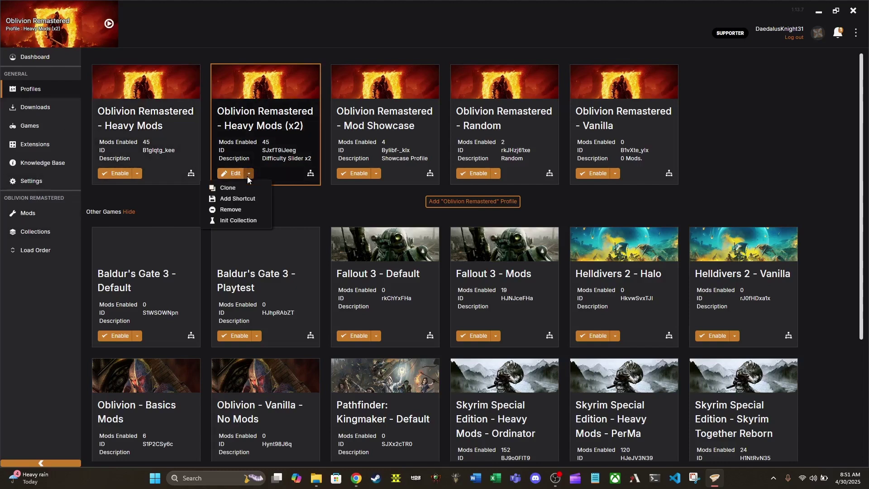
left_click(259, 209)
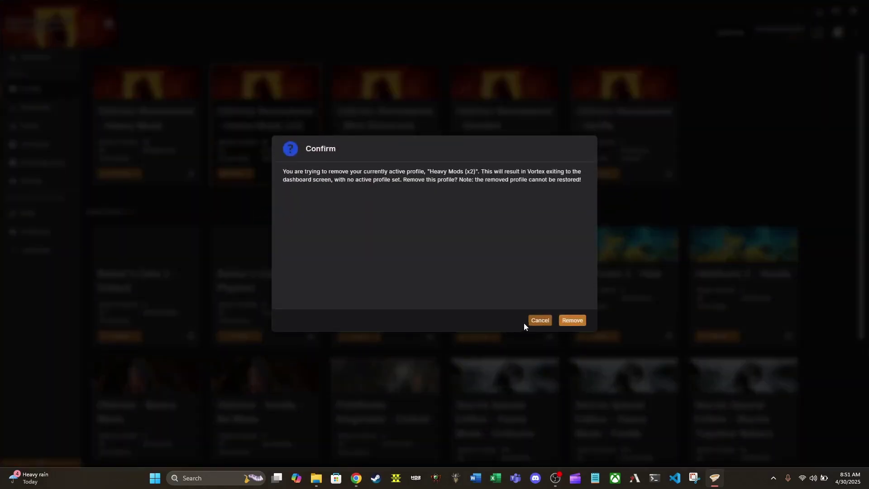
left_click(569, 320)
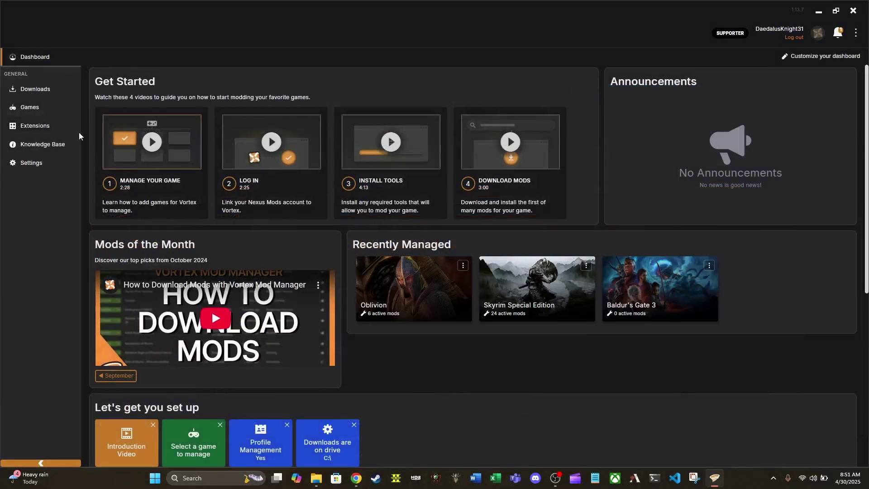
Activate Oblivion Remastered as the managed game with the Vanilla profile
left_click(43, 107)
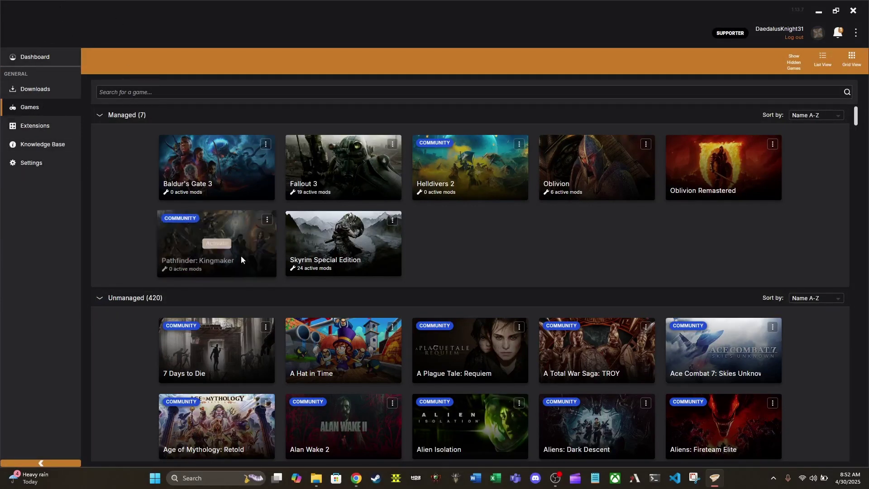
left_click(721, 168)
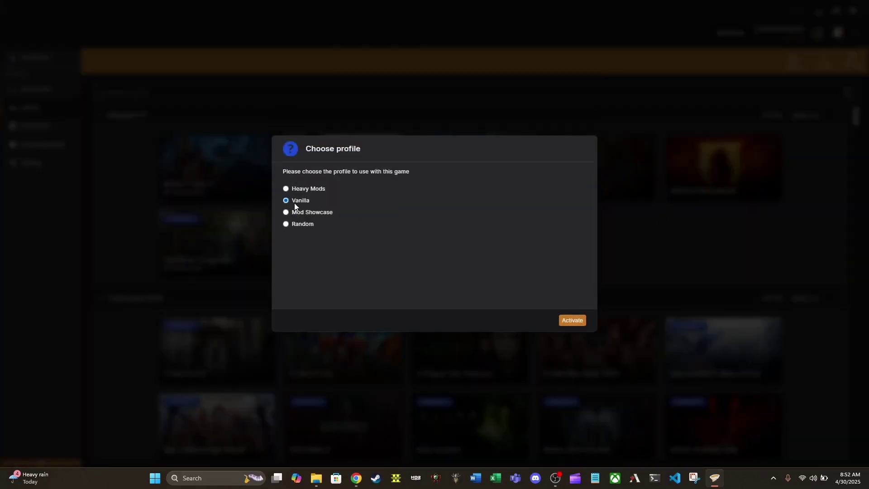
left_click(568, 320)
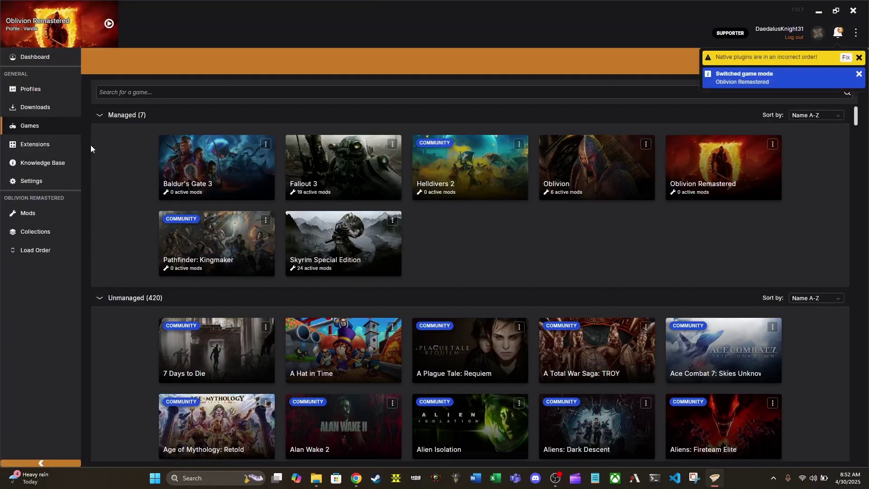
Check the enabled status of all Oblivion Remastered mods in the Vanilla profile and dismiss the native plugin order notification
left_click(28, 213)
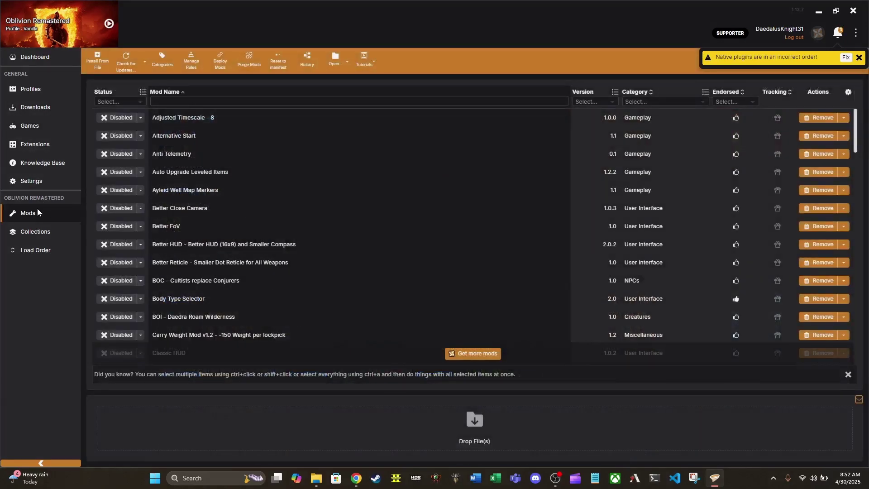
scroll(227, 197, "down", 5)
scroll(227, 196, "down", 15)
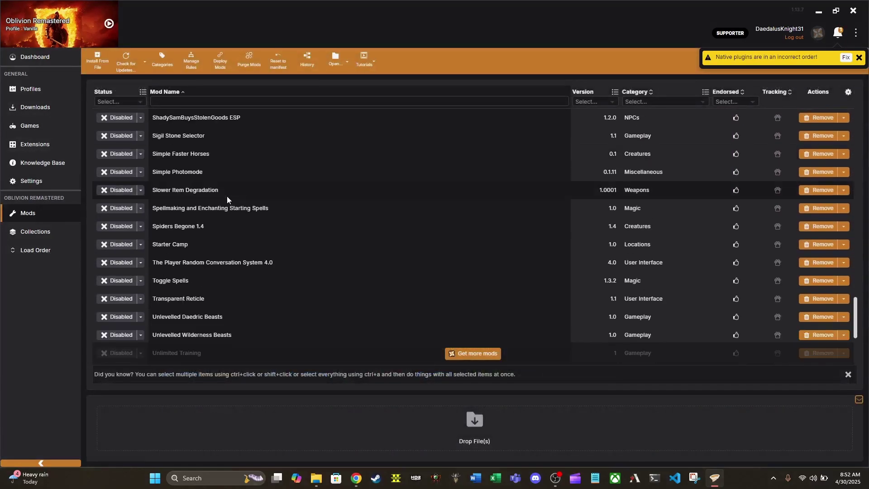
scroll(93, 112, "up", 2)
scroll(94, 112, "up", 15)
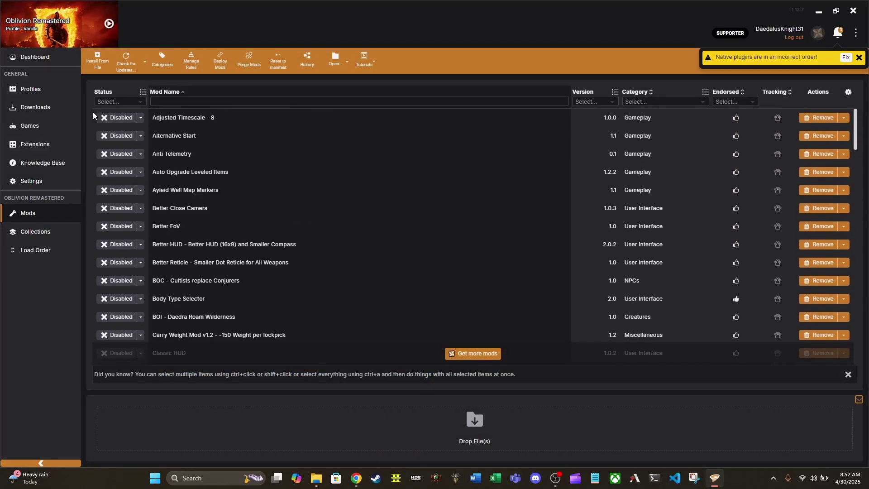
left_click(858, 57)
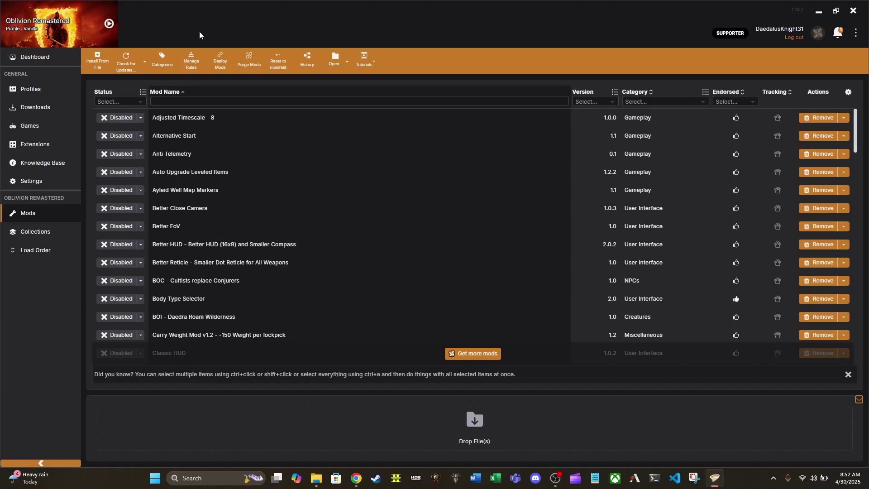
Launch Oblivion Remastered with the Vanilla profile, read through the crash report and close it without sending
left_click(111, 26)
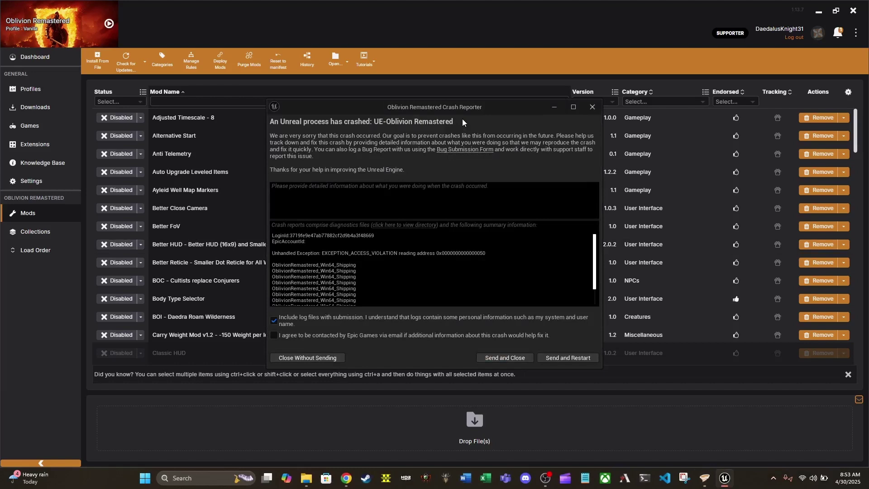
left_click_drag(463, 107, 441, 53)
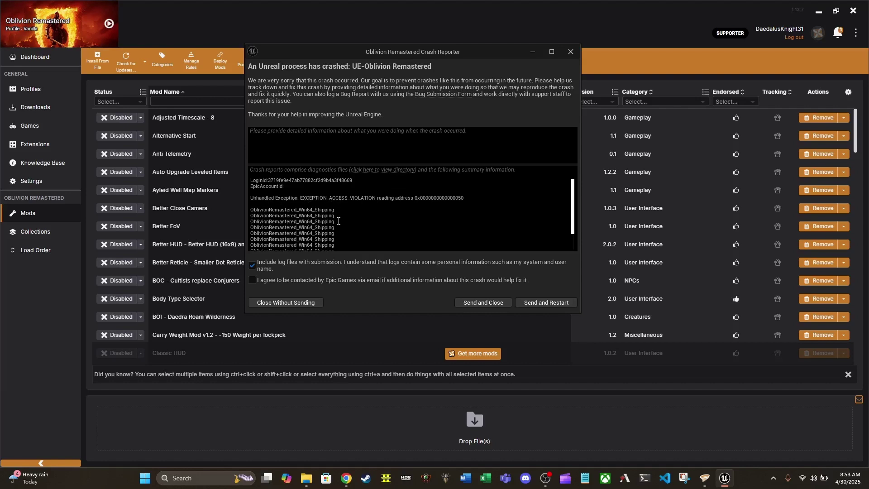
scroll(339, 222, "down", 3)
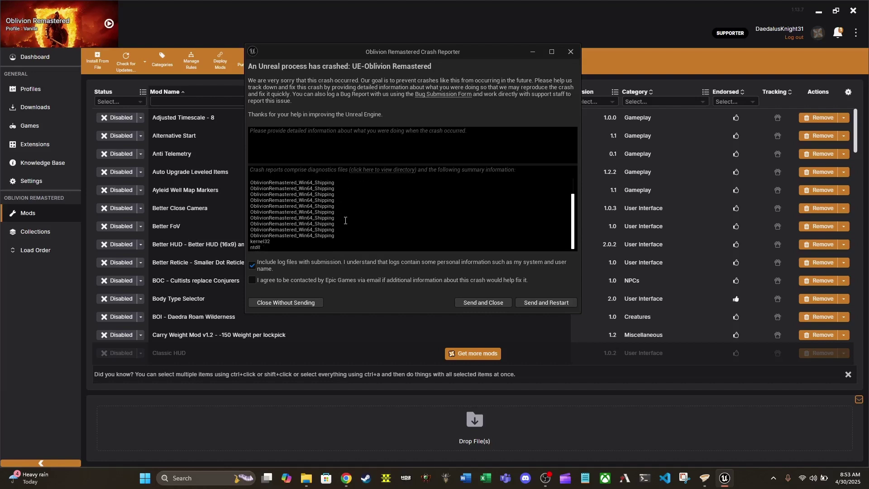
scroll(348, 232, "up", 3)
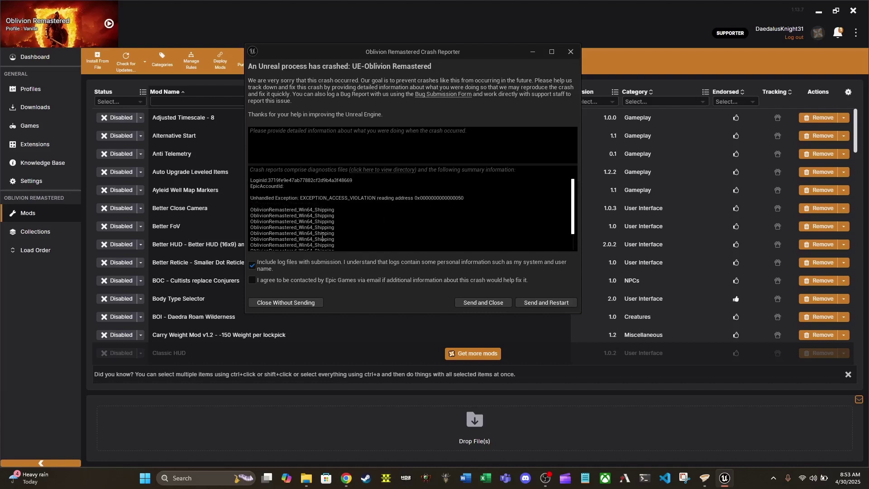
left_click(292, 303)
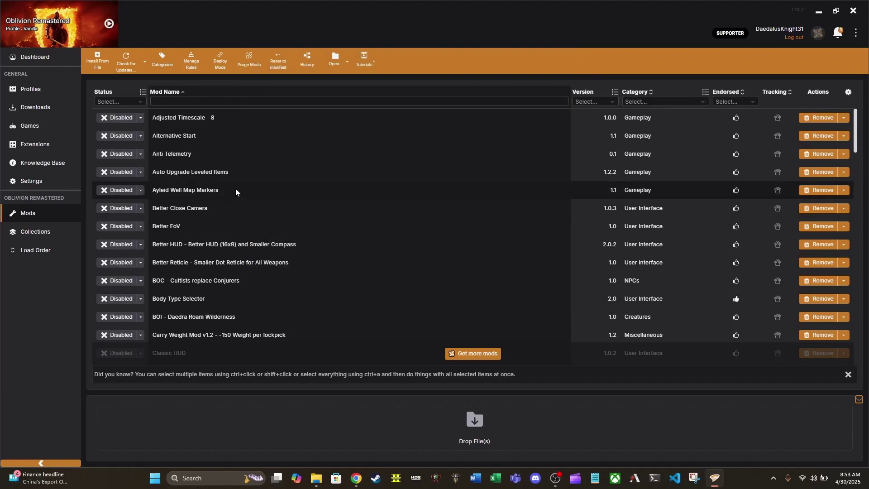
Reorder the plugin load order with Oblivion.esm first, AltarESPMain.esp twelfth and AltarDeluxe.esp thirteenth, and launch the game again
left_click(39, 251)
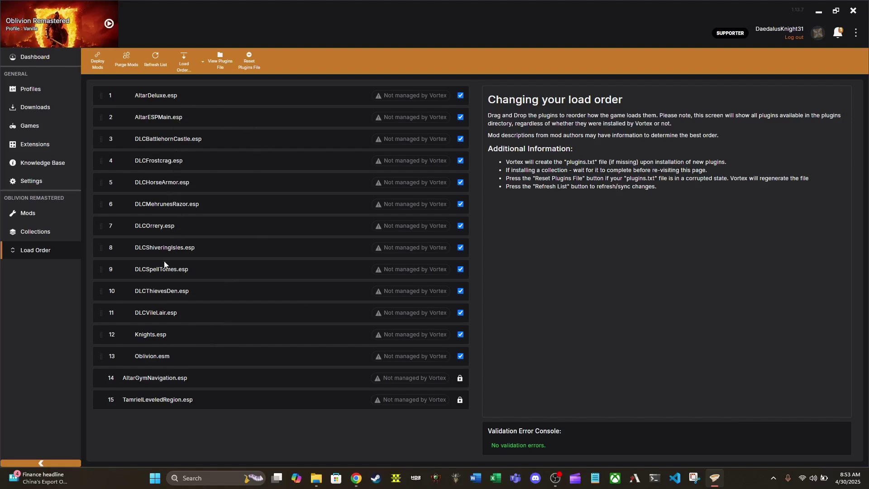
left_click(194, 358)
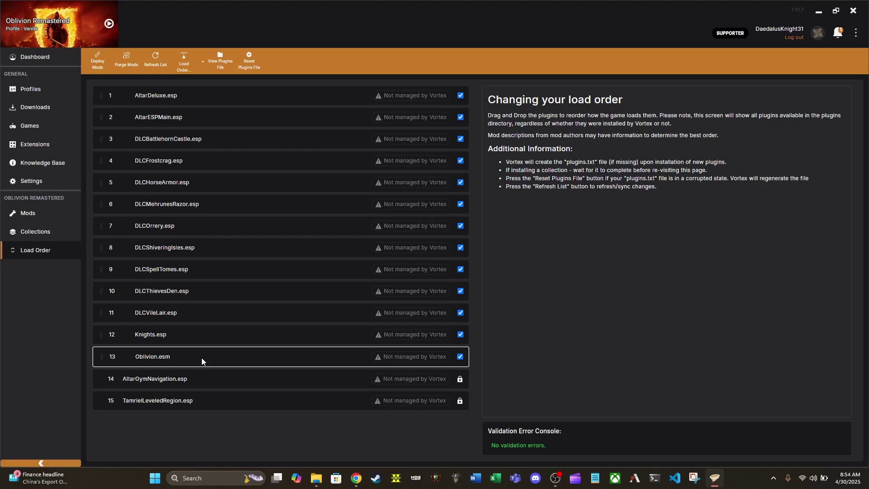
left_click_drag(202, 358, 221, 94)
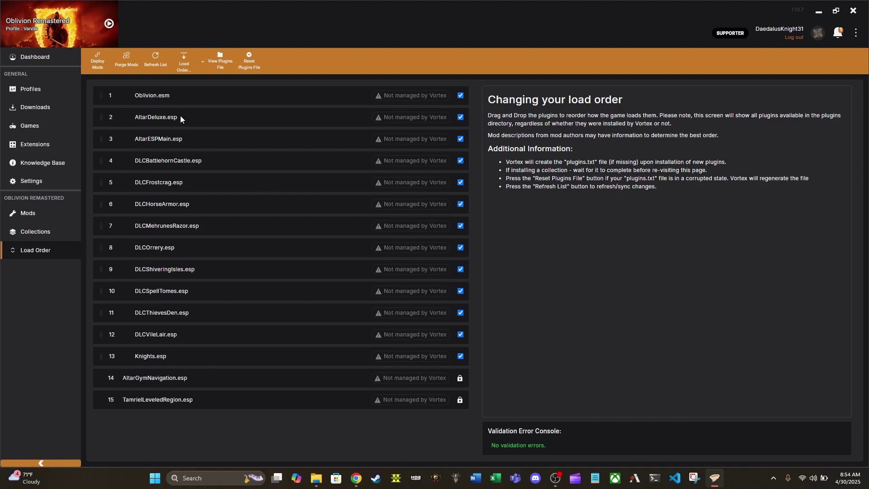
left_click_drag(180, 117, 185, 366)
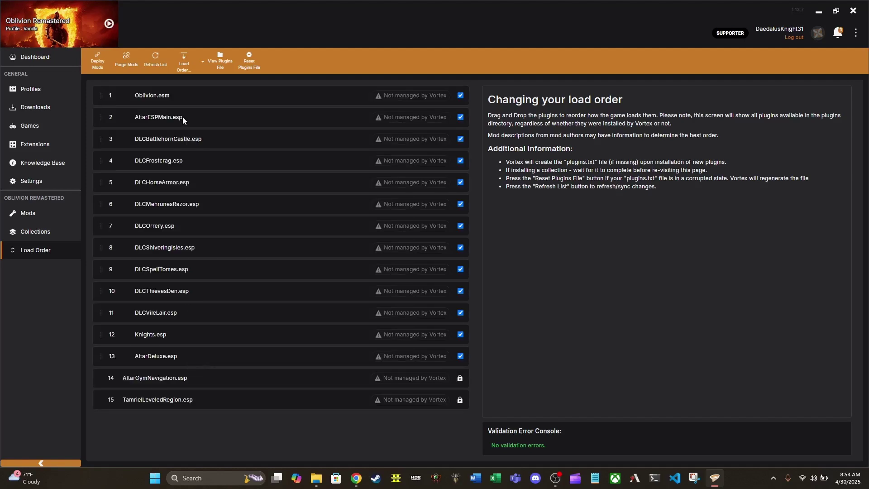
left_click_drag(183, 117, 188, 342)
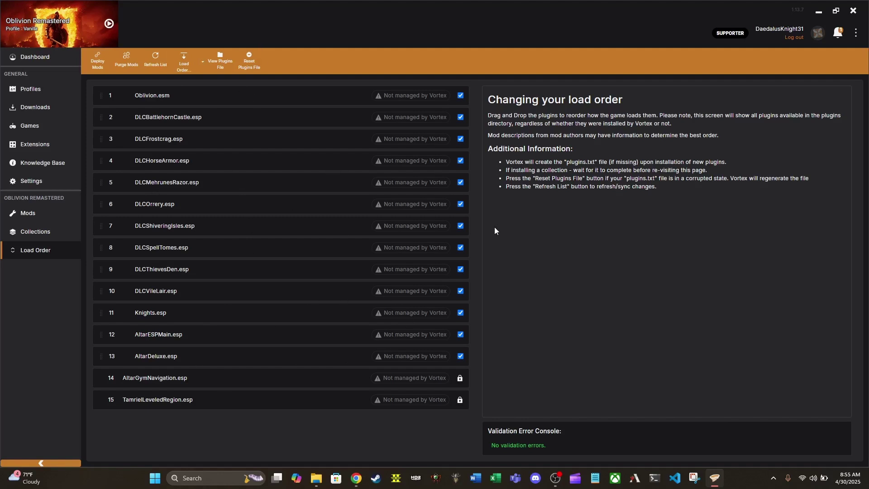
left_click(109, 24)
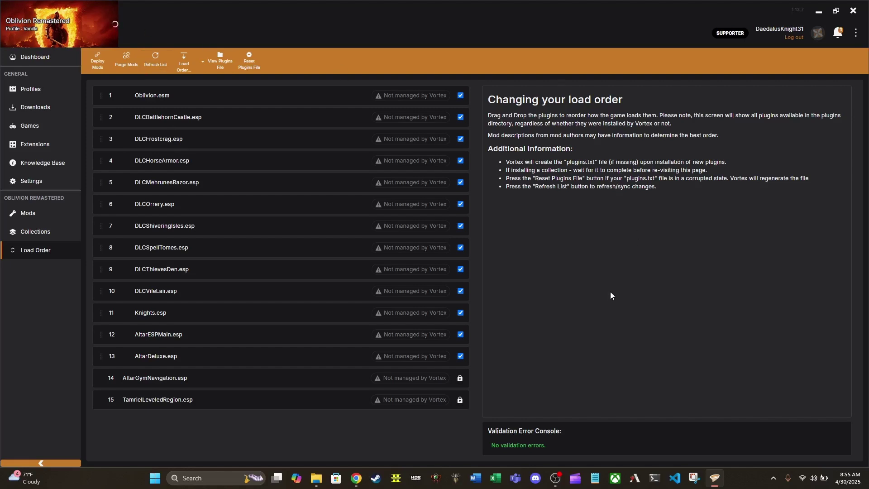